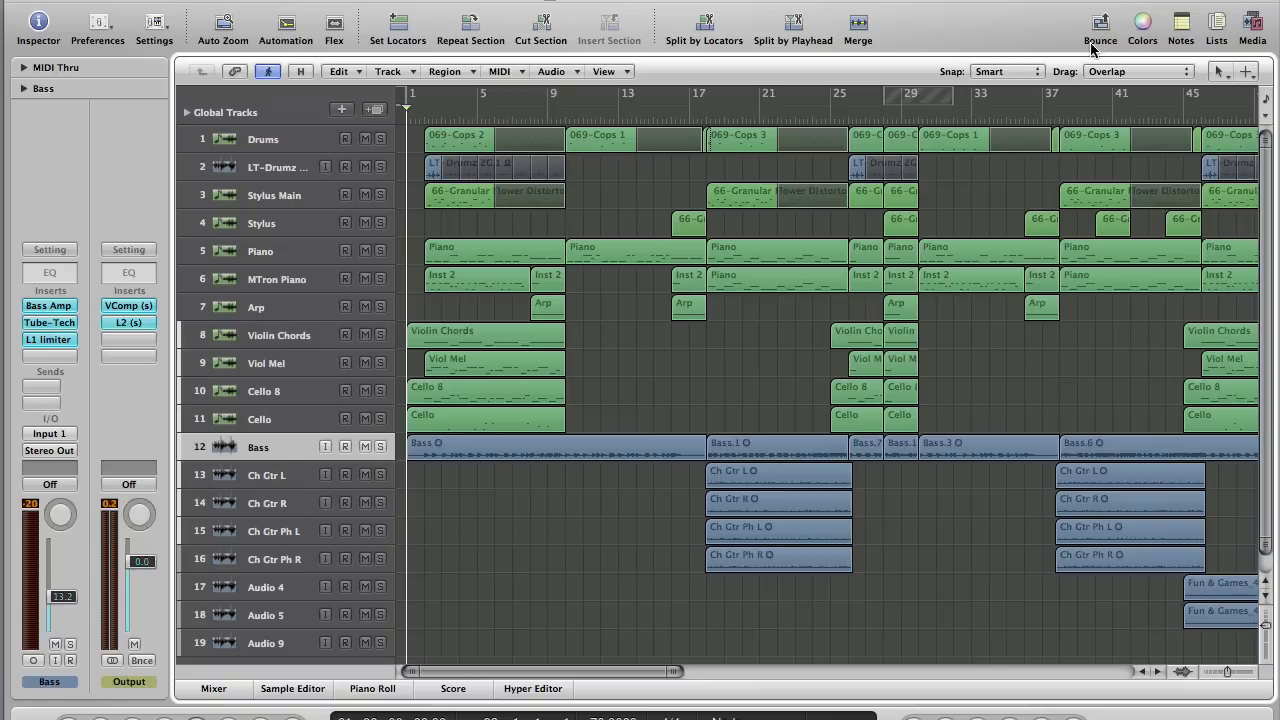
Inspect the Bass, Ch Gtr Ph R and LT-Drumz tracks, scrolling across all 19 tracks from bar 1
left_click(272, 450)
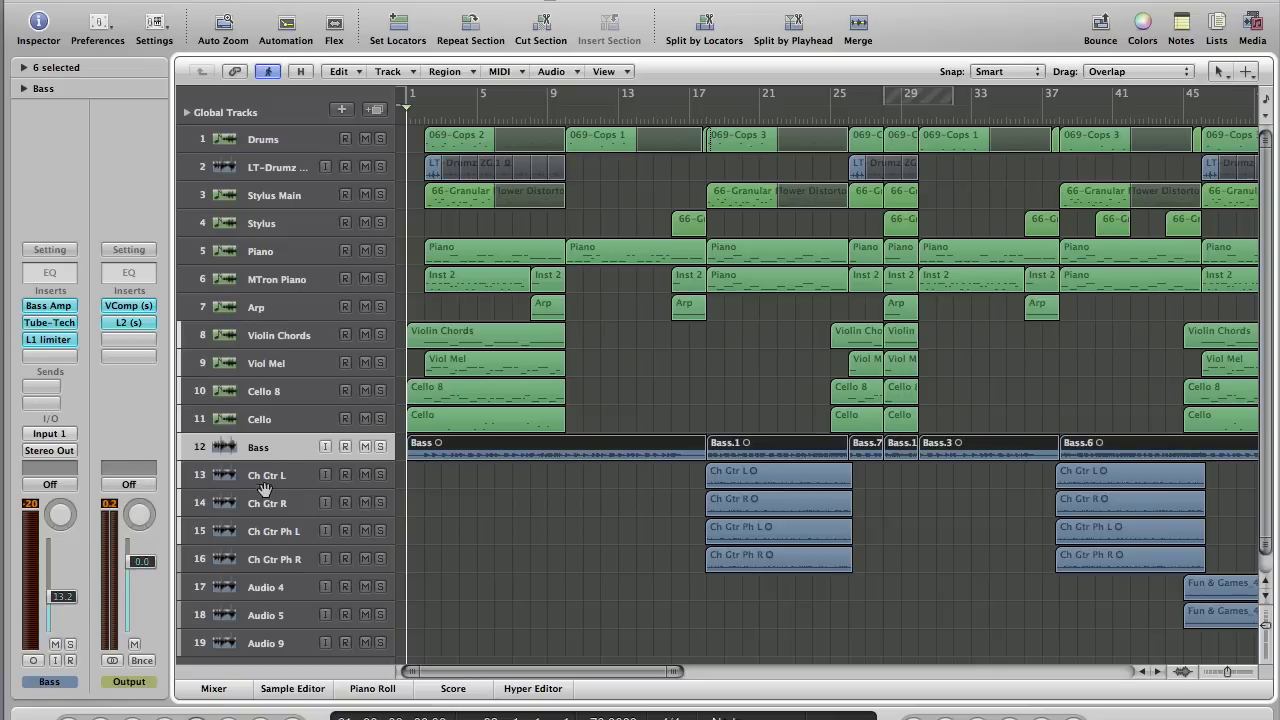
left_click(266, 560)
scroll(566, 545, "down", 1)
scroll(566, 545, "right", 15)
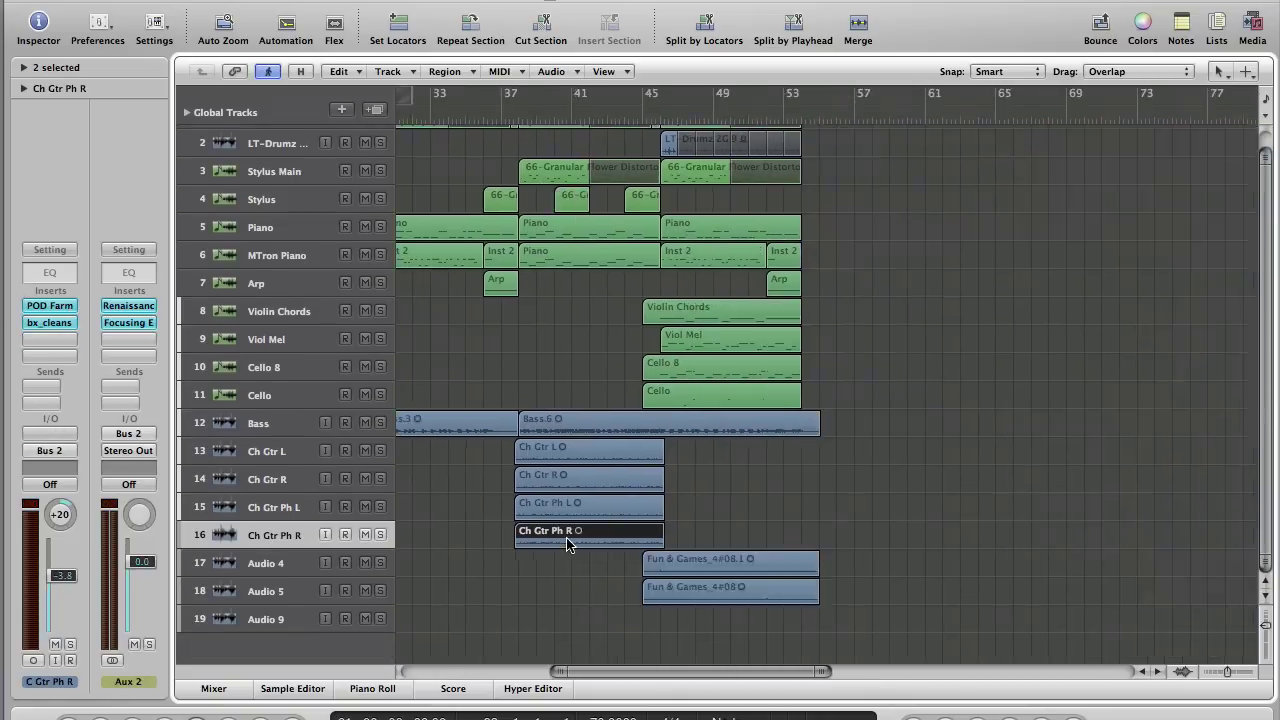
scroll(580, 555, "left", 5)
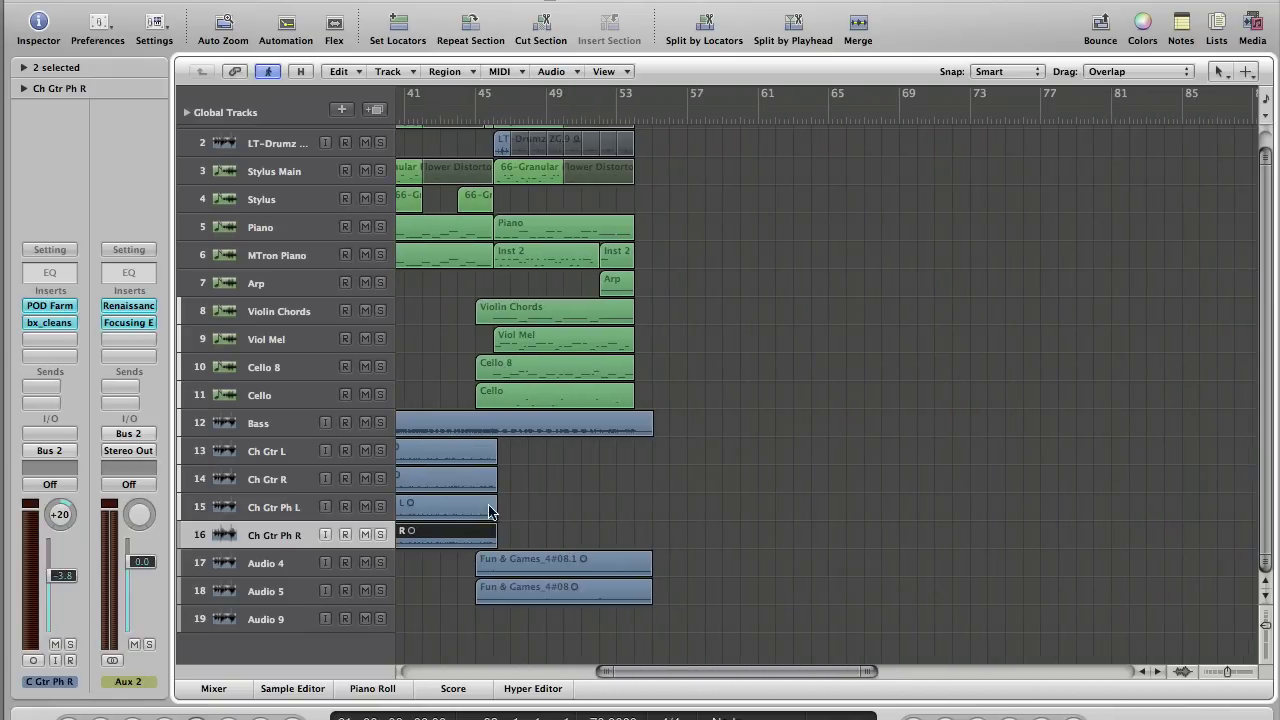
scroll(560, 553, "left", 15)
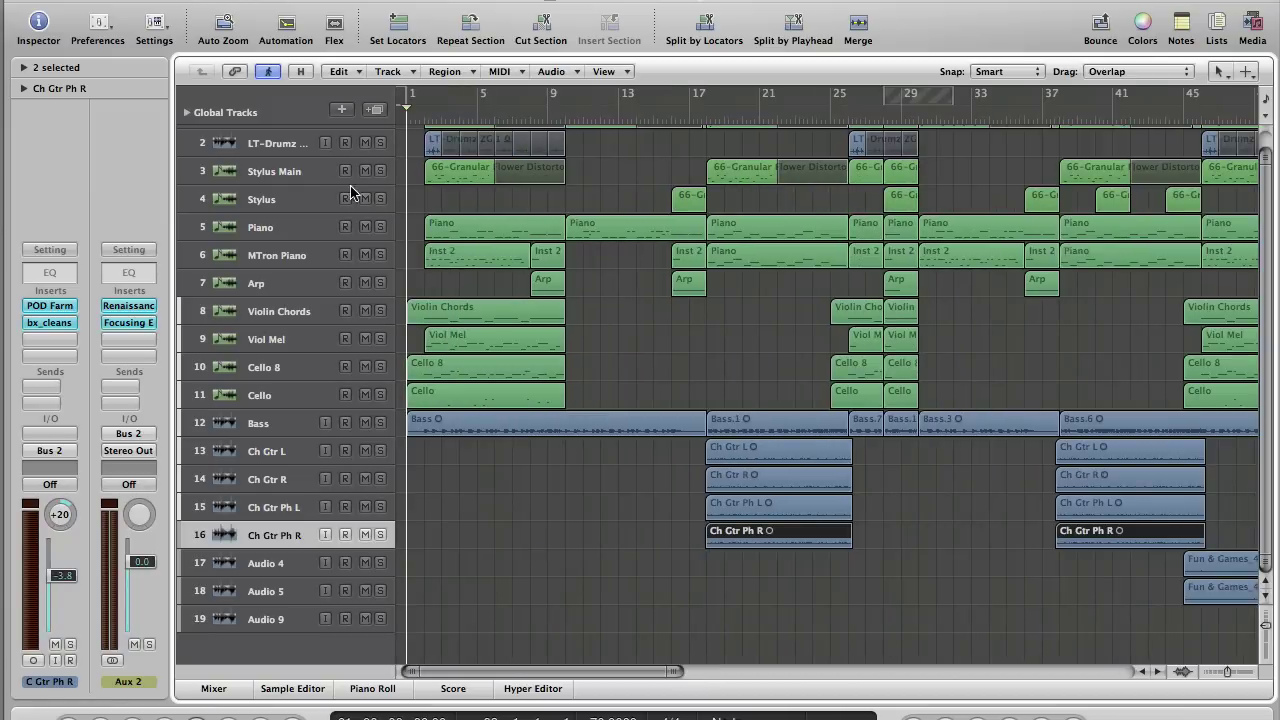
left_click(280, 145)
scroll(295, 278, "up", 1)
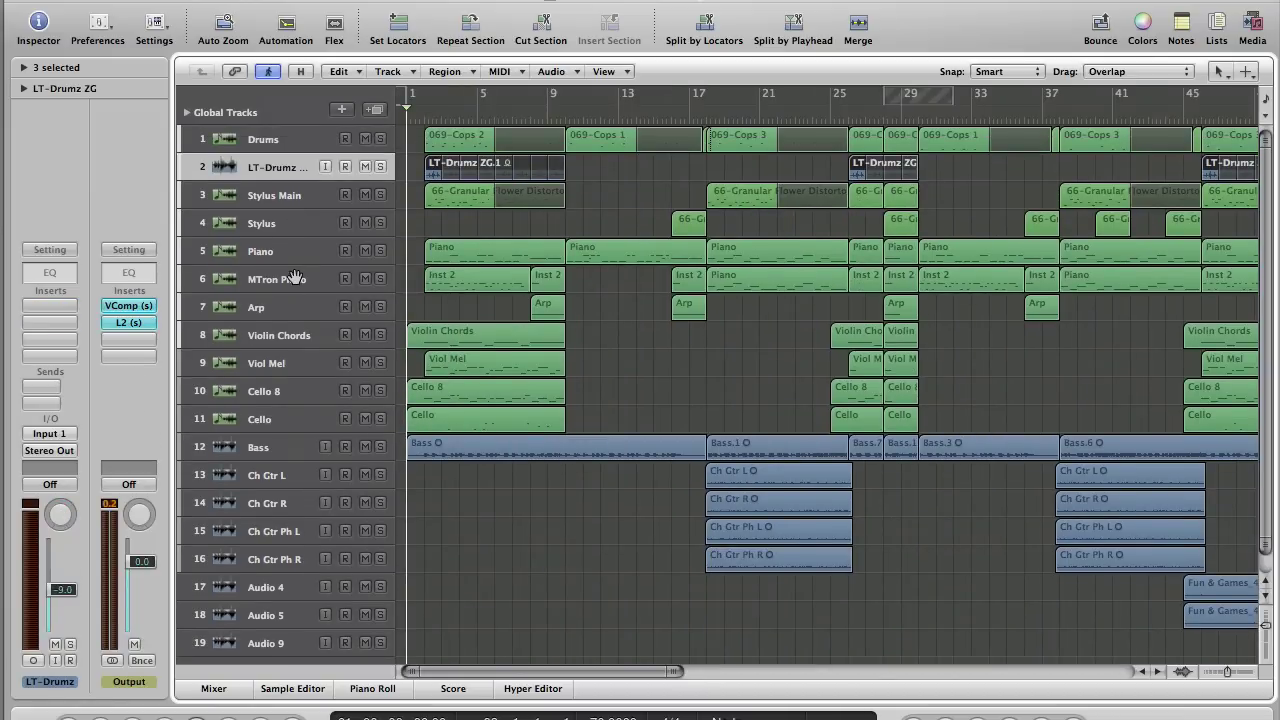
scroll(295, 278, "down", 5)
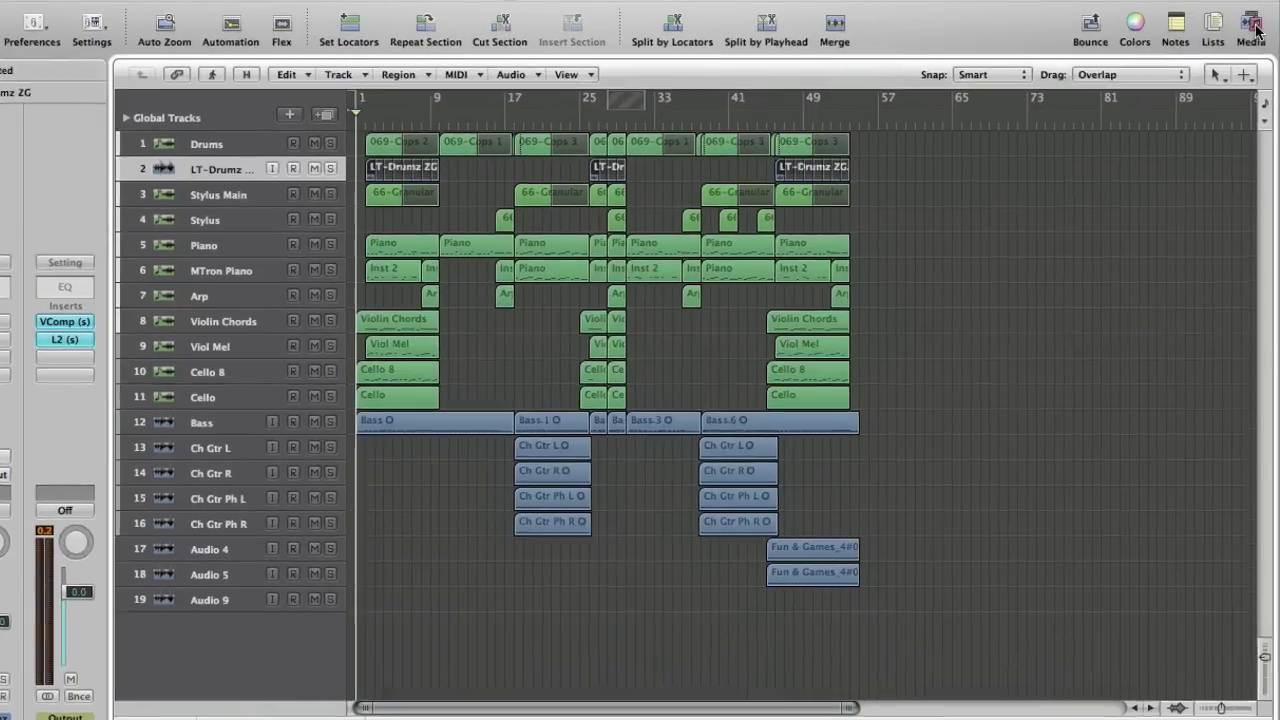
Show the Media area's Bin after glancing at the Loops, Library and Browser tabs
left_click(1254, 30)
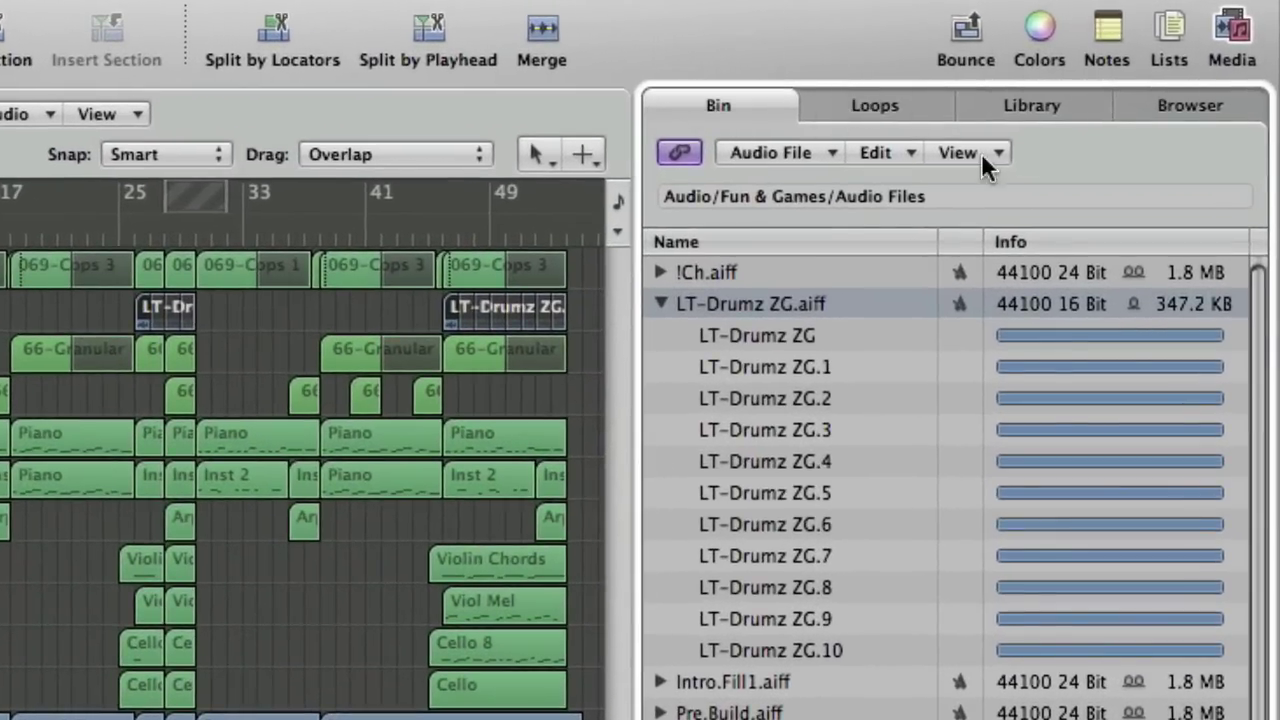
left_click(863, 108)
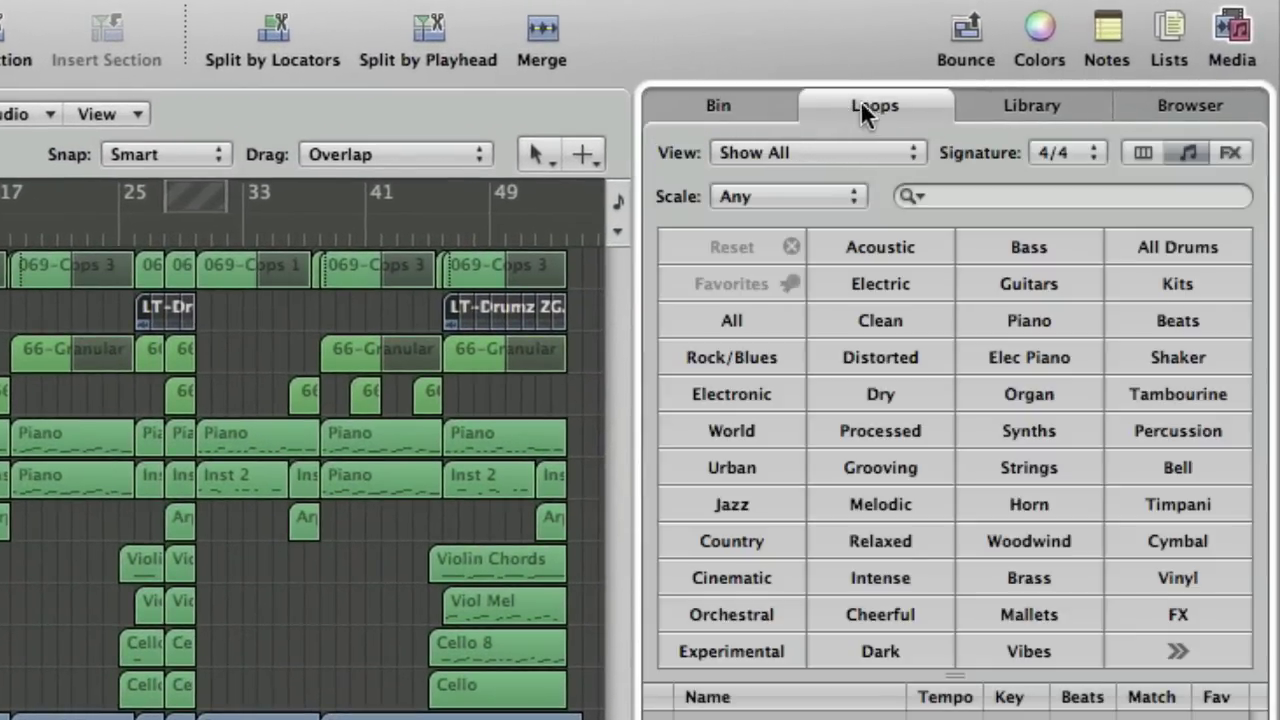
left_click(1040, 115)
left_click(1191, 104)
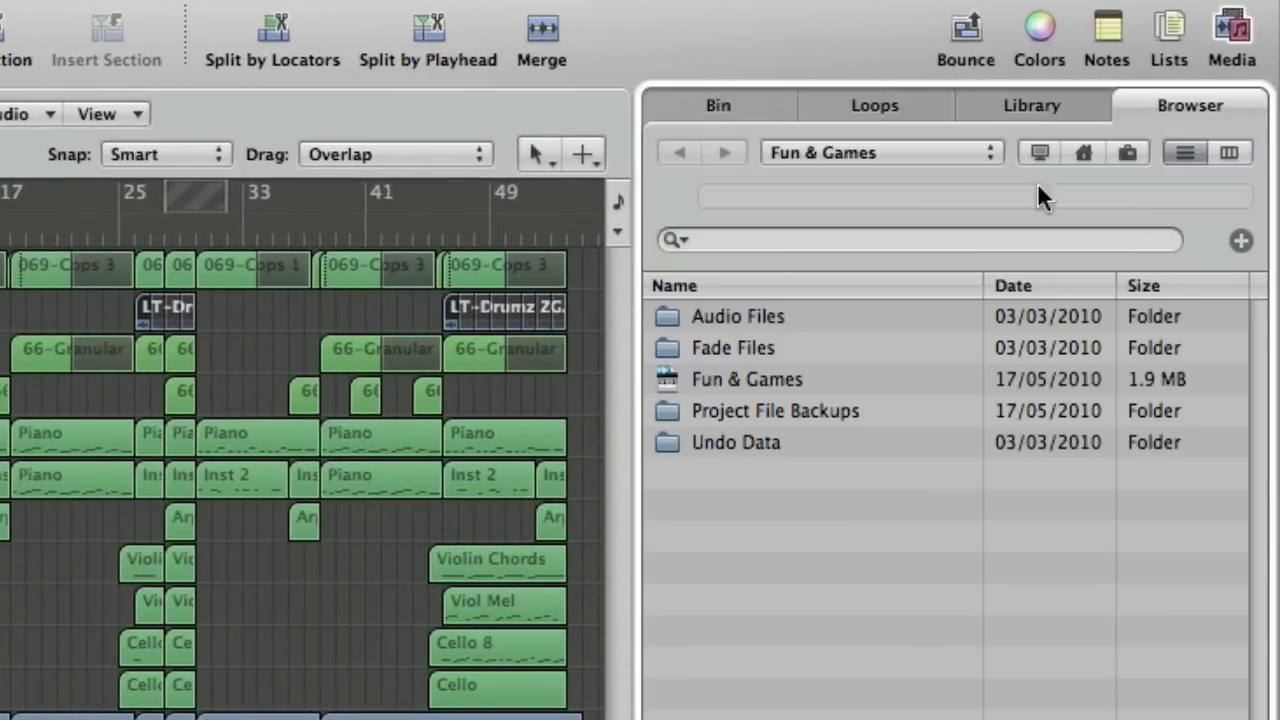
left_click(720, 102)
left_click(659, 303)
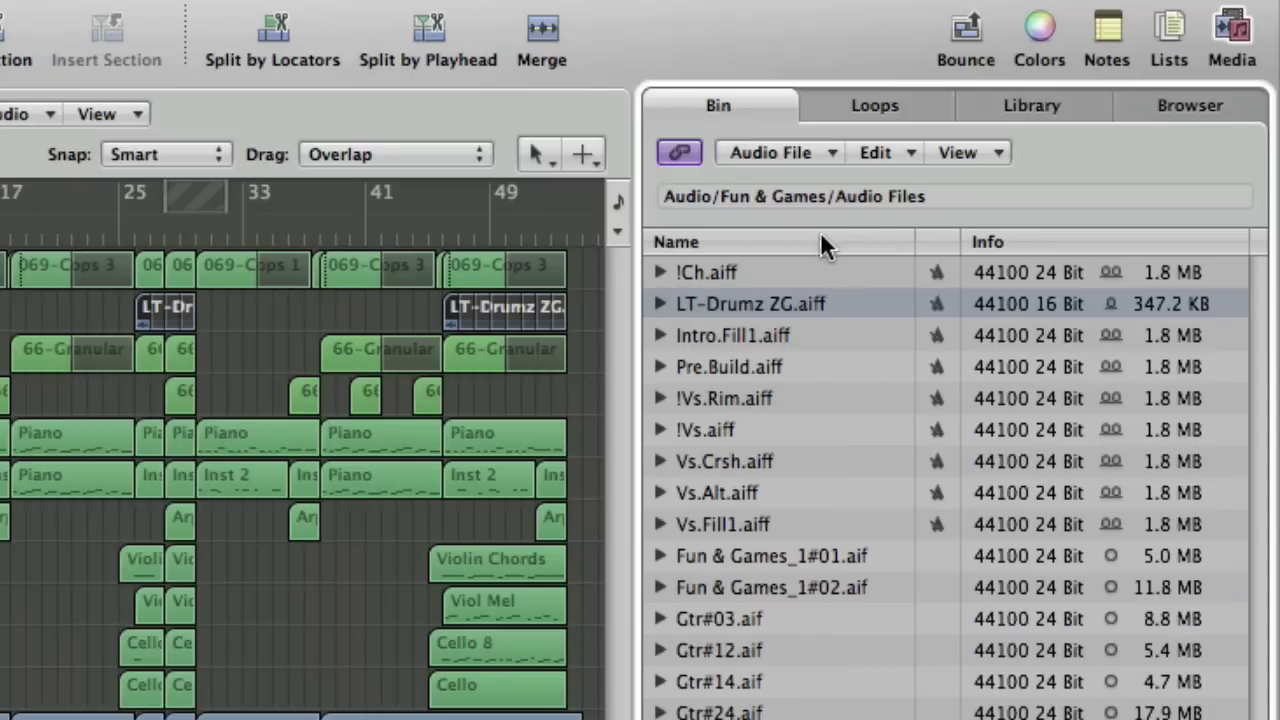
Select the unused audio files in the Bin and delete them, leaving eight files
left_click(903, 155)
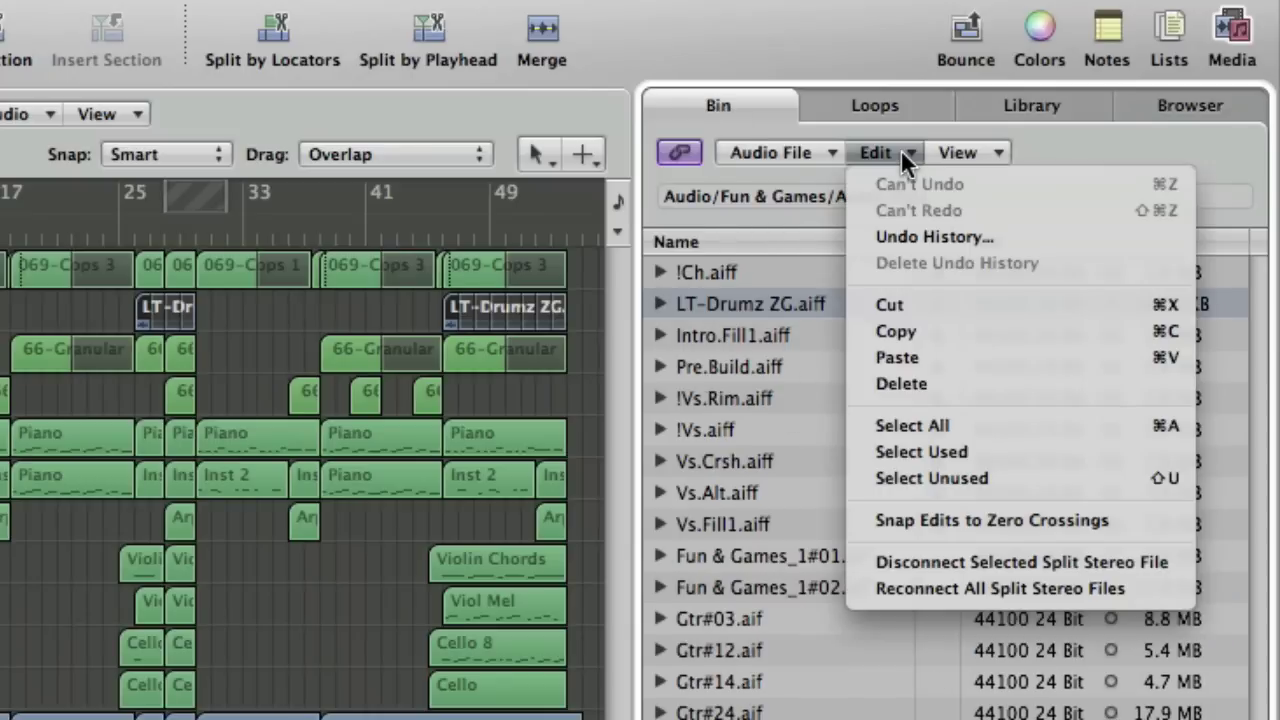
left_click(953, 474)
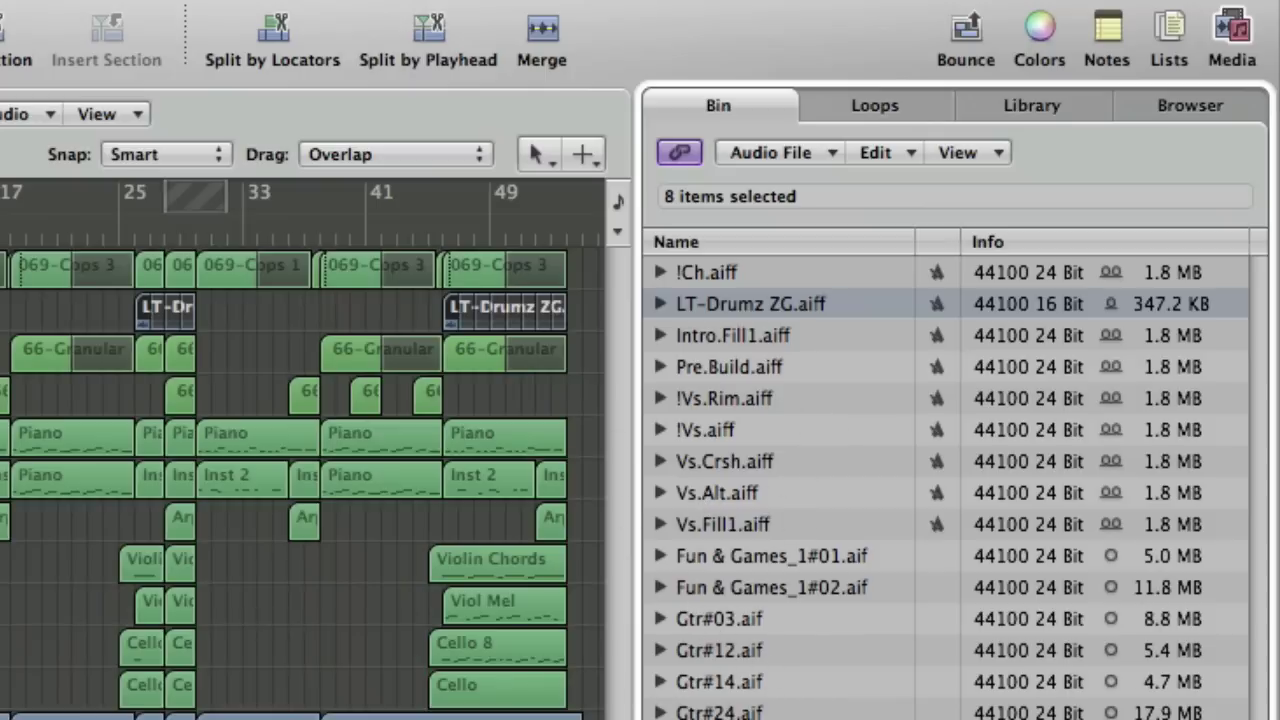
left_click(663, 585)
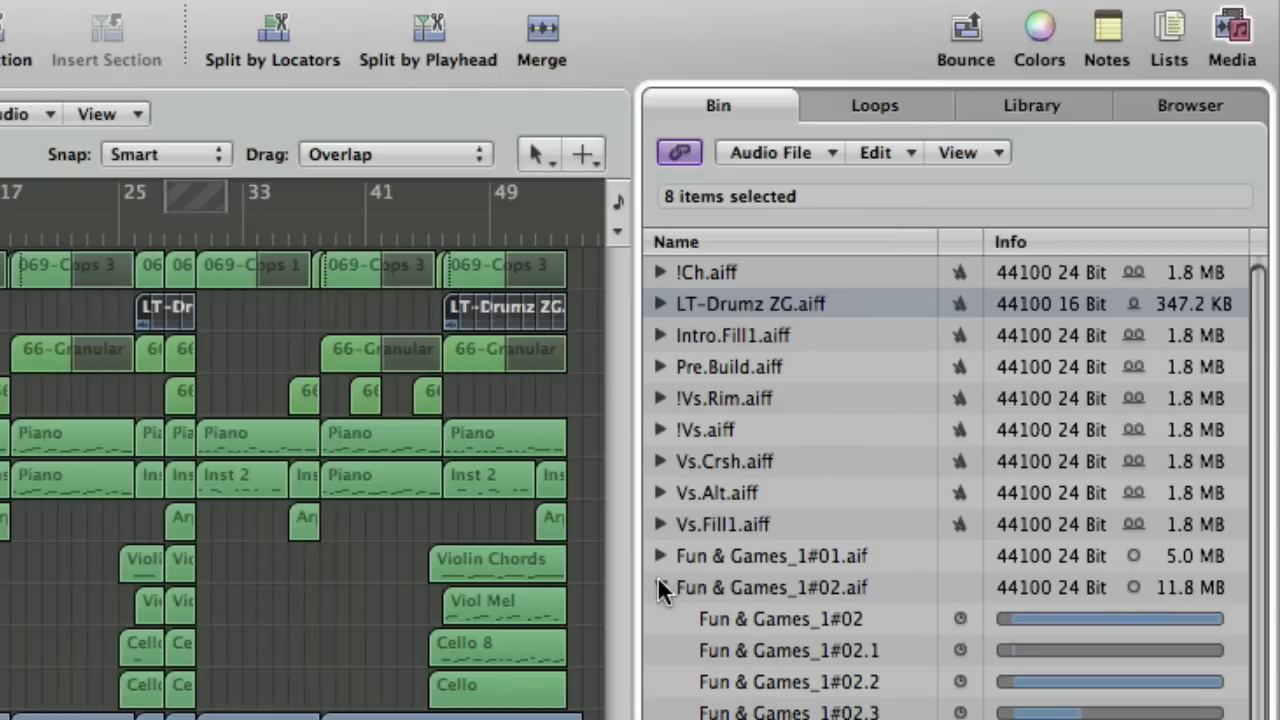
left_click(659, 586)
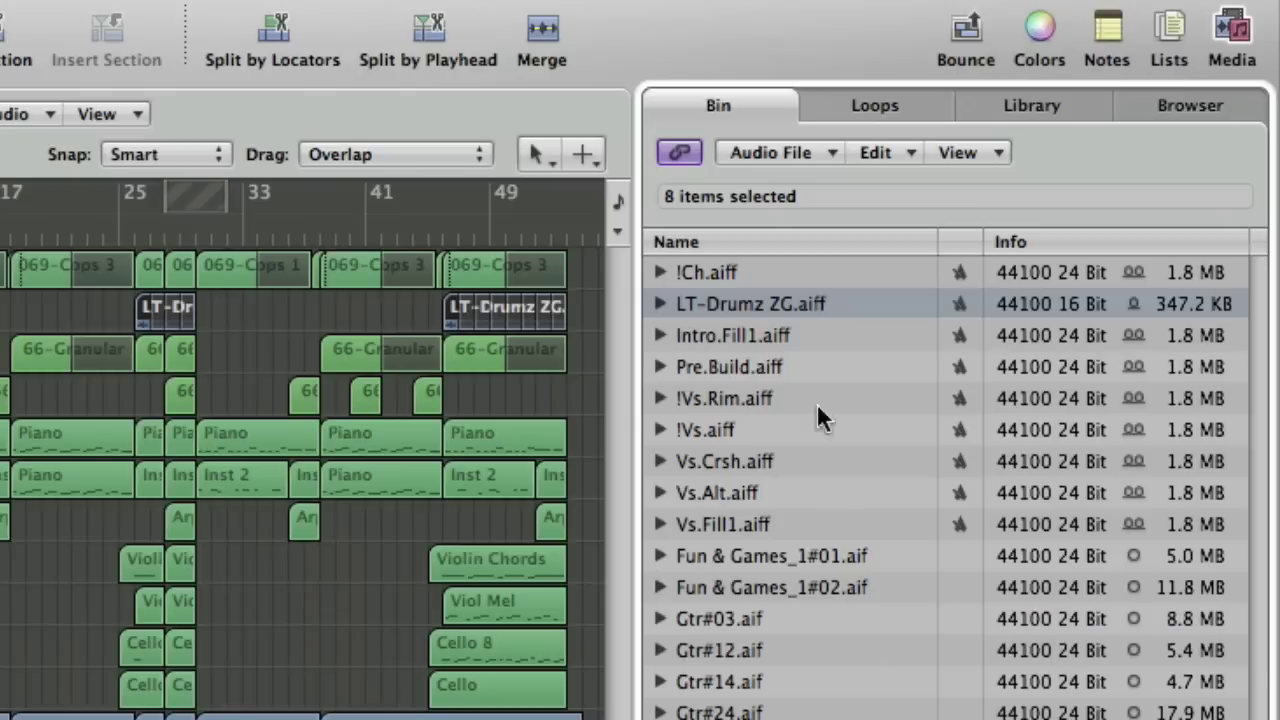
left_click(891, 153)
left_click(939, 477)
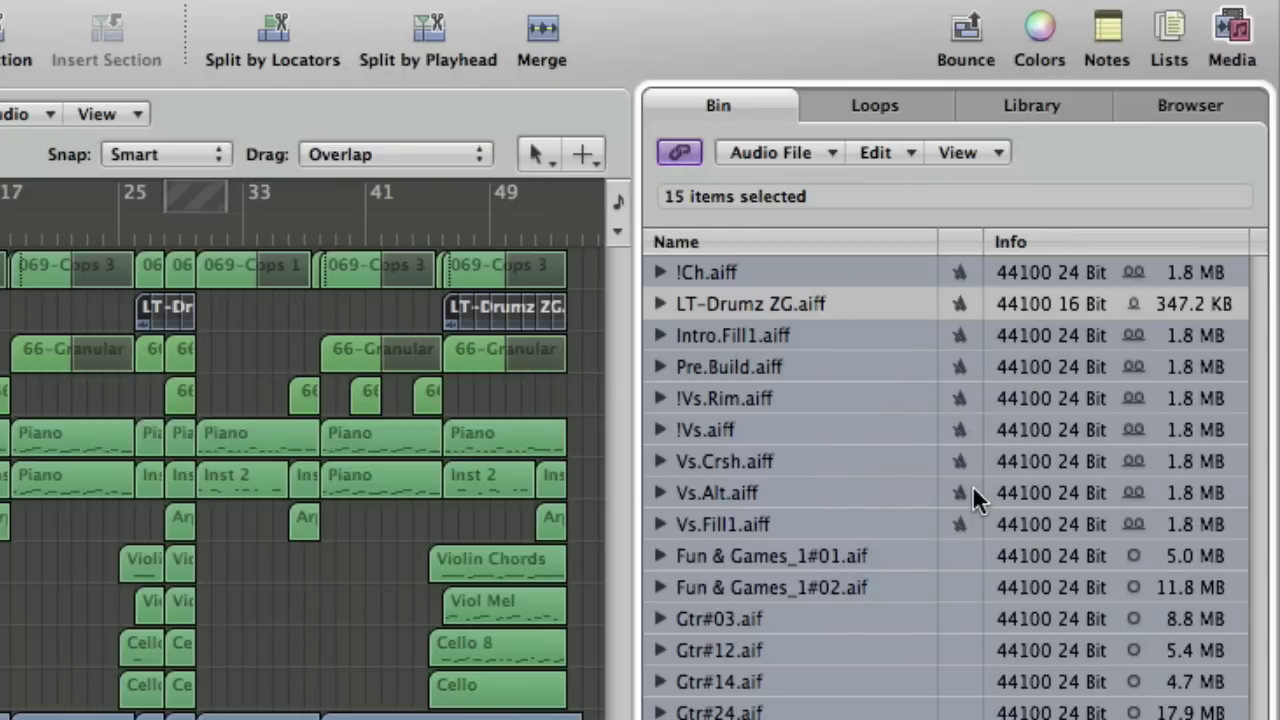
key("Delete")
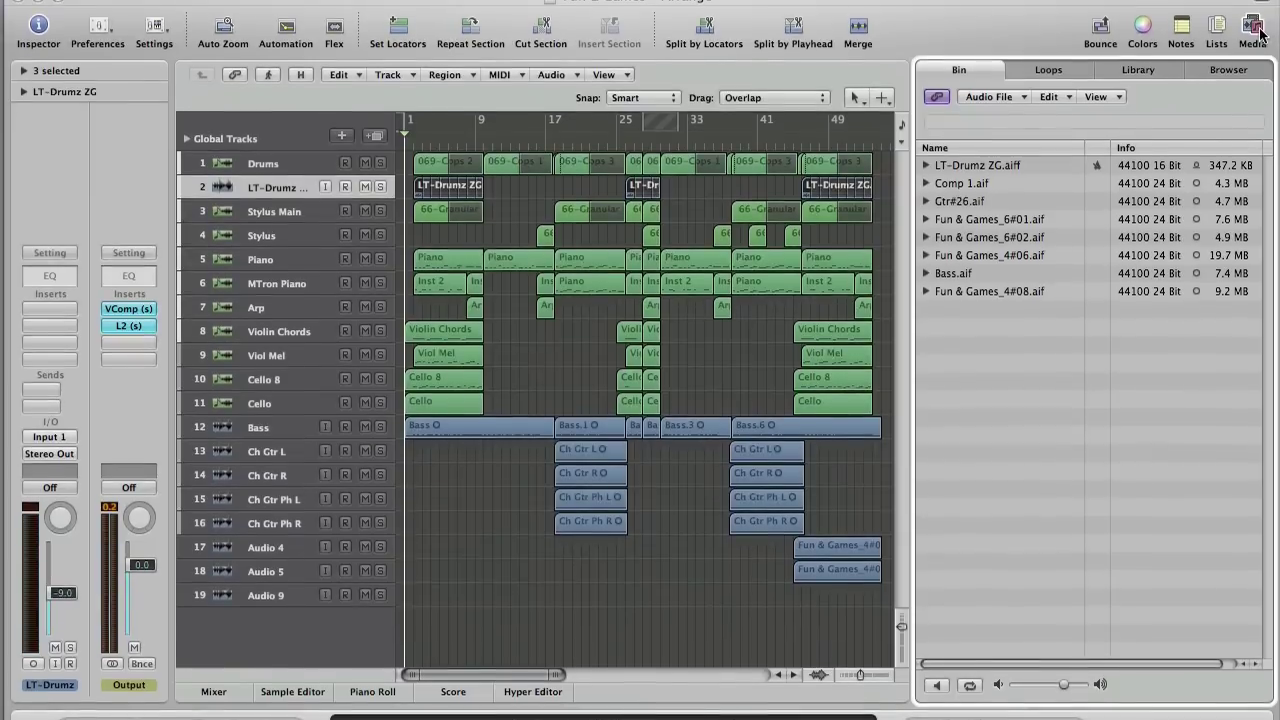
Close the Media bin and start saving Fun & Games to a new location with Save As
left_click(1250, 28)
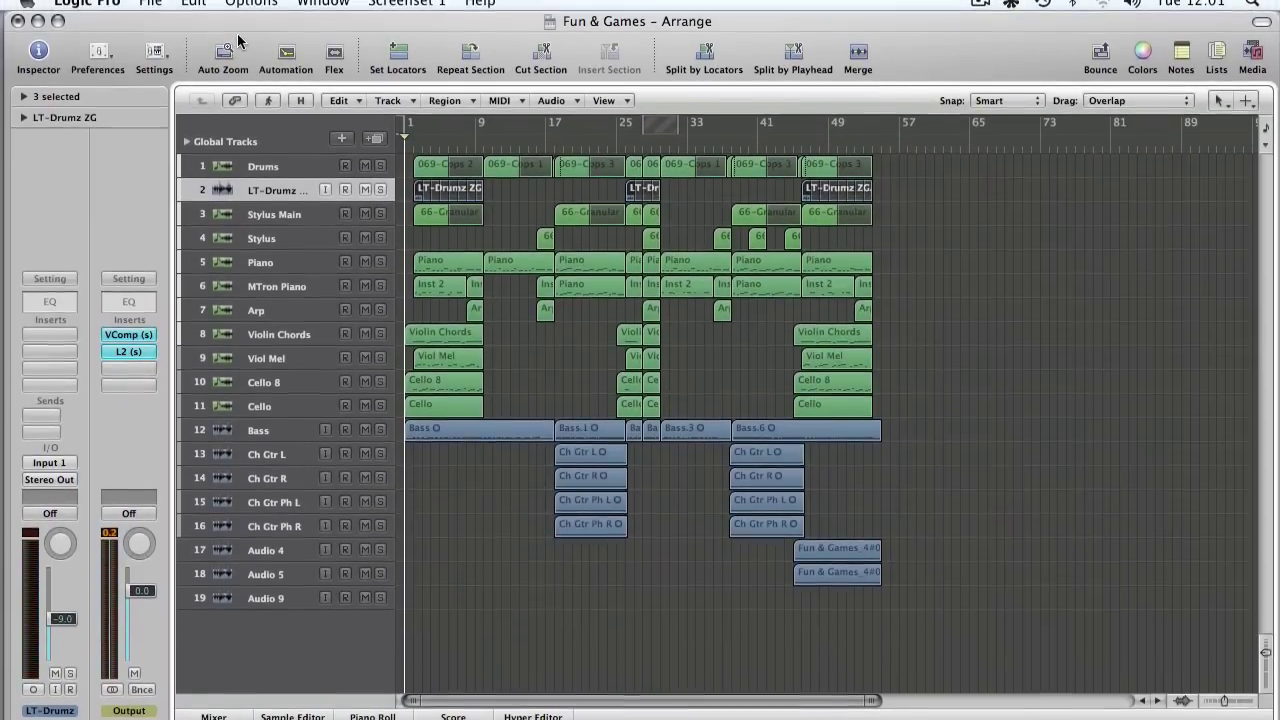
left_click(150, 10)
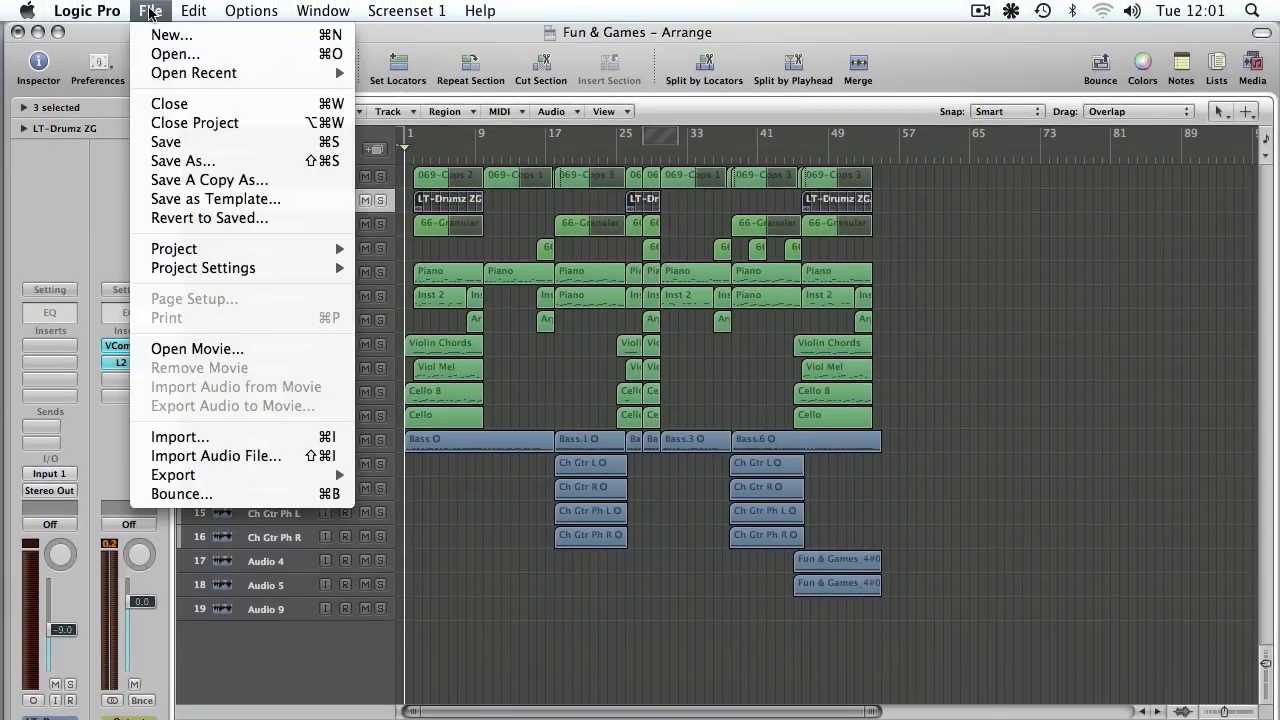
mouse_move(232, 272)
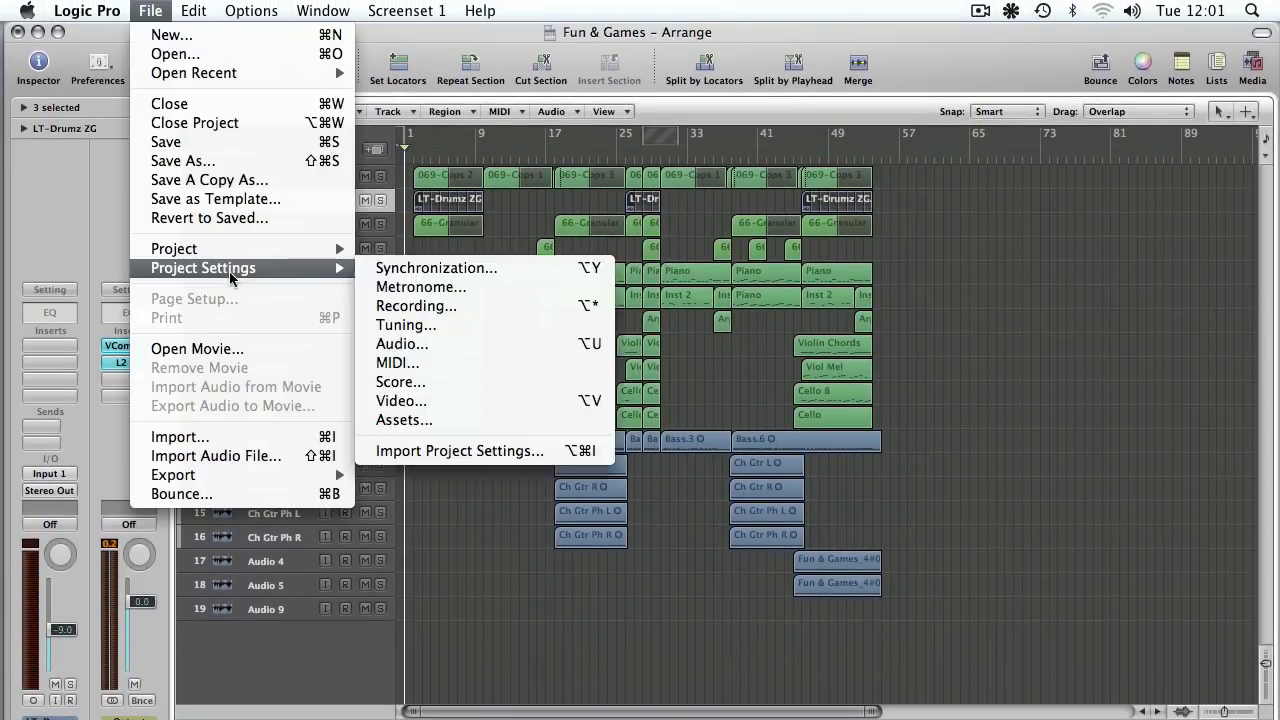
left_click(266, 168)
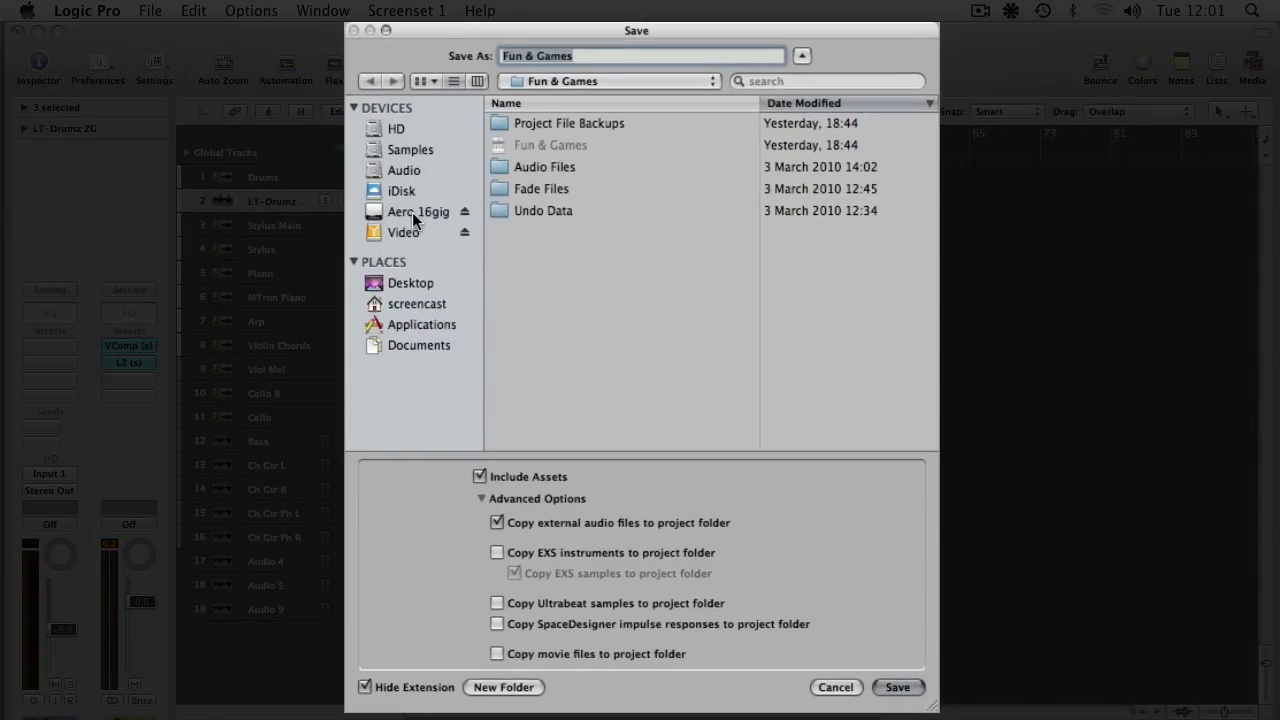
Create a new folder named 'Fun & Games' on the Aero 16gig drive
left_click(410, 212)
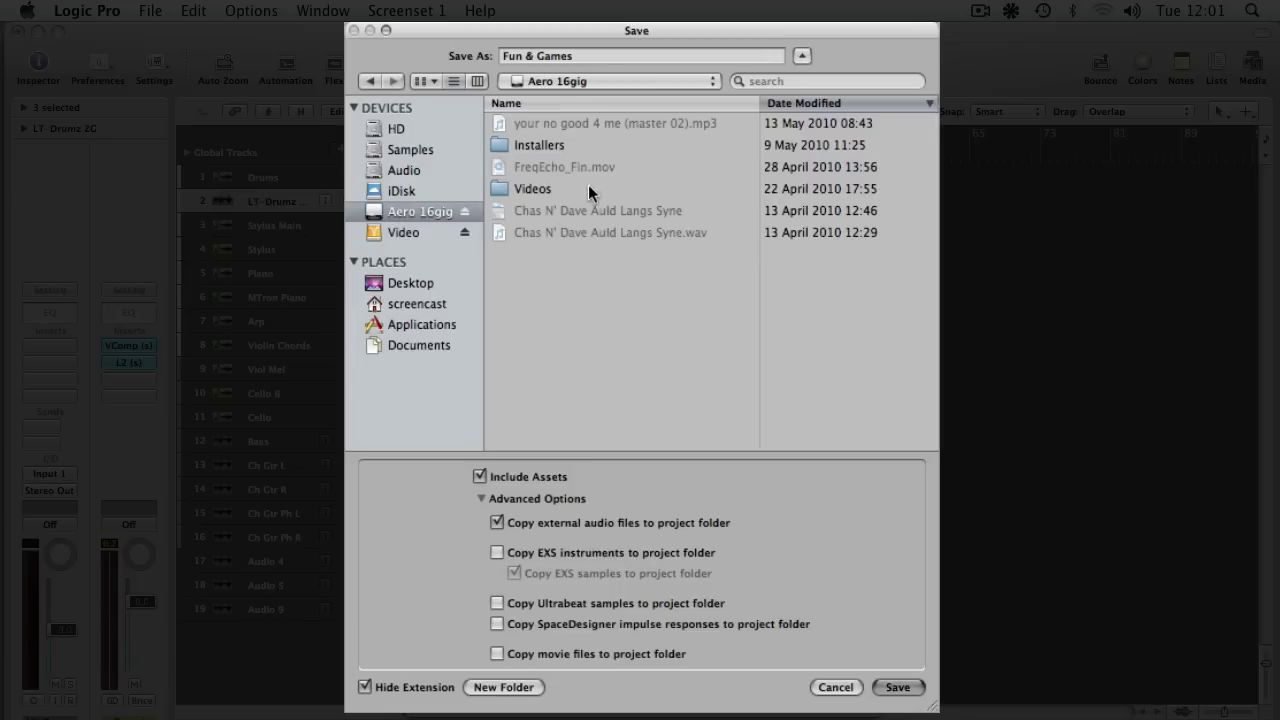
left_click(508, 690)
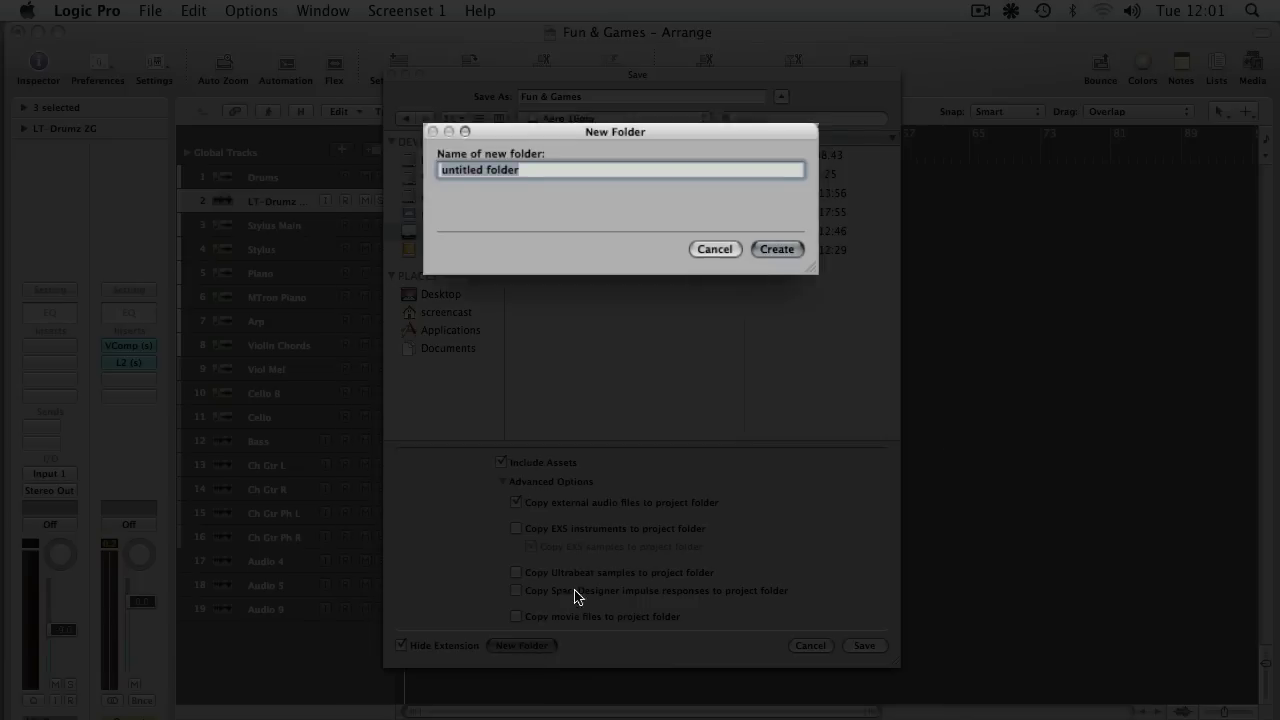
type("Fun")
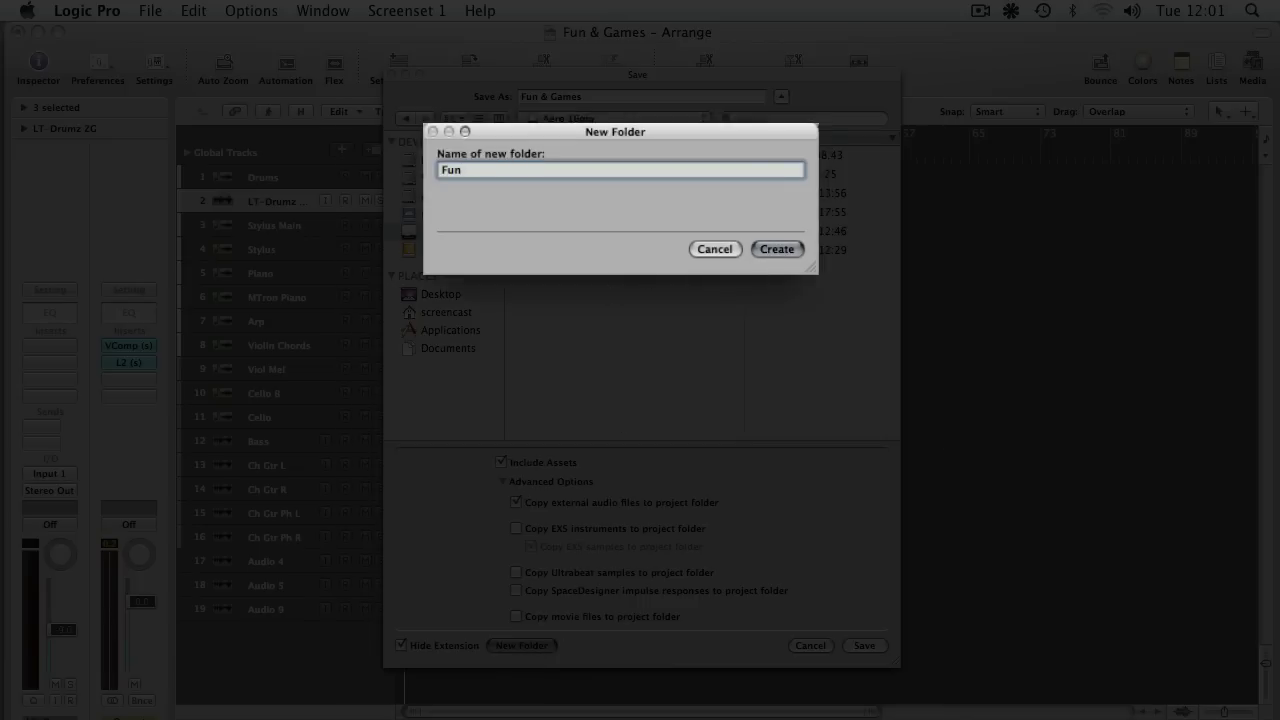
type(" & Games")
key("Return")
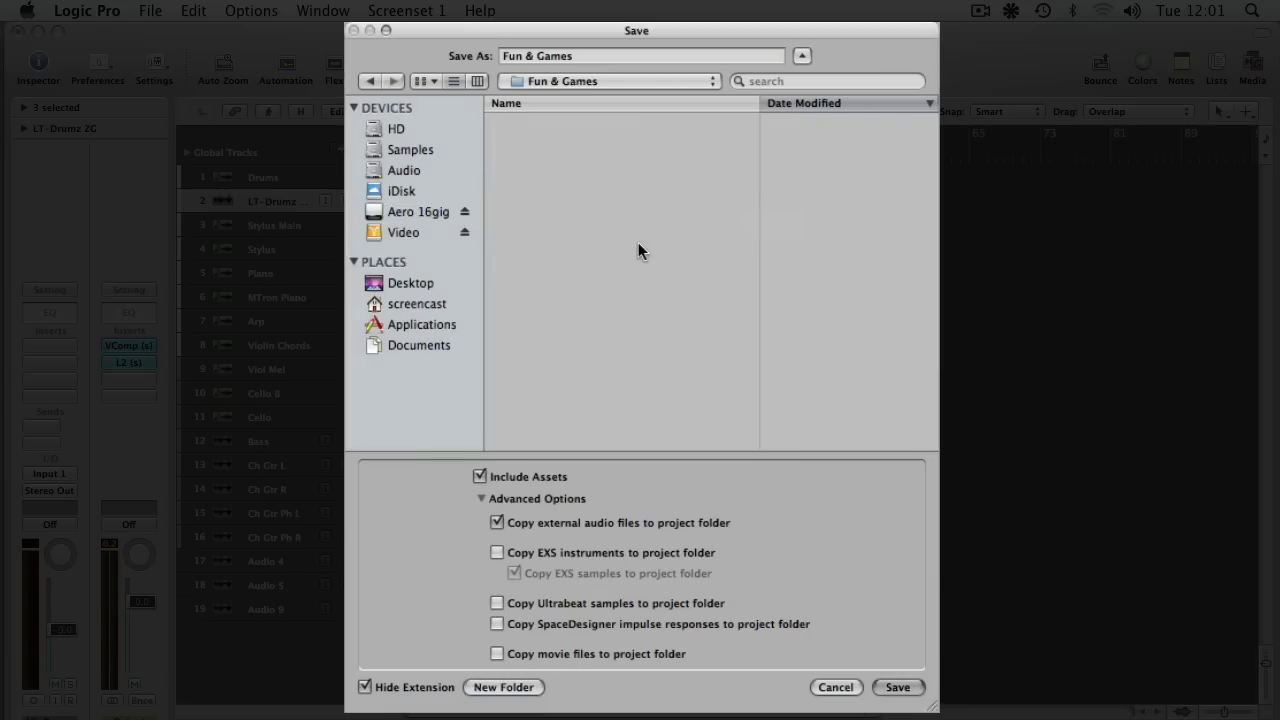
Save the project into the Fun & Games folder, including assets and copied EXS instruments
left_click(480, 477)
left_click(496, 551)
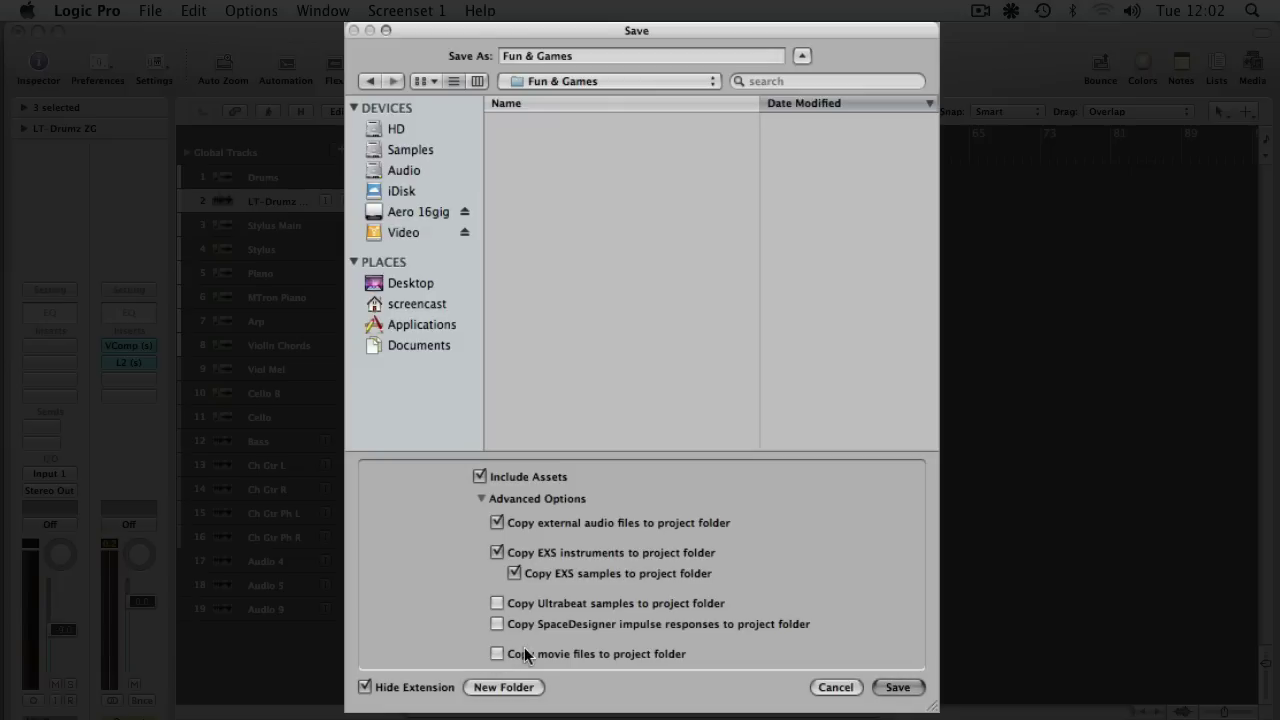
left_click(897, 687)
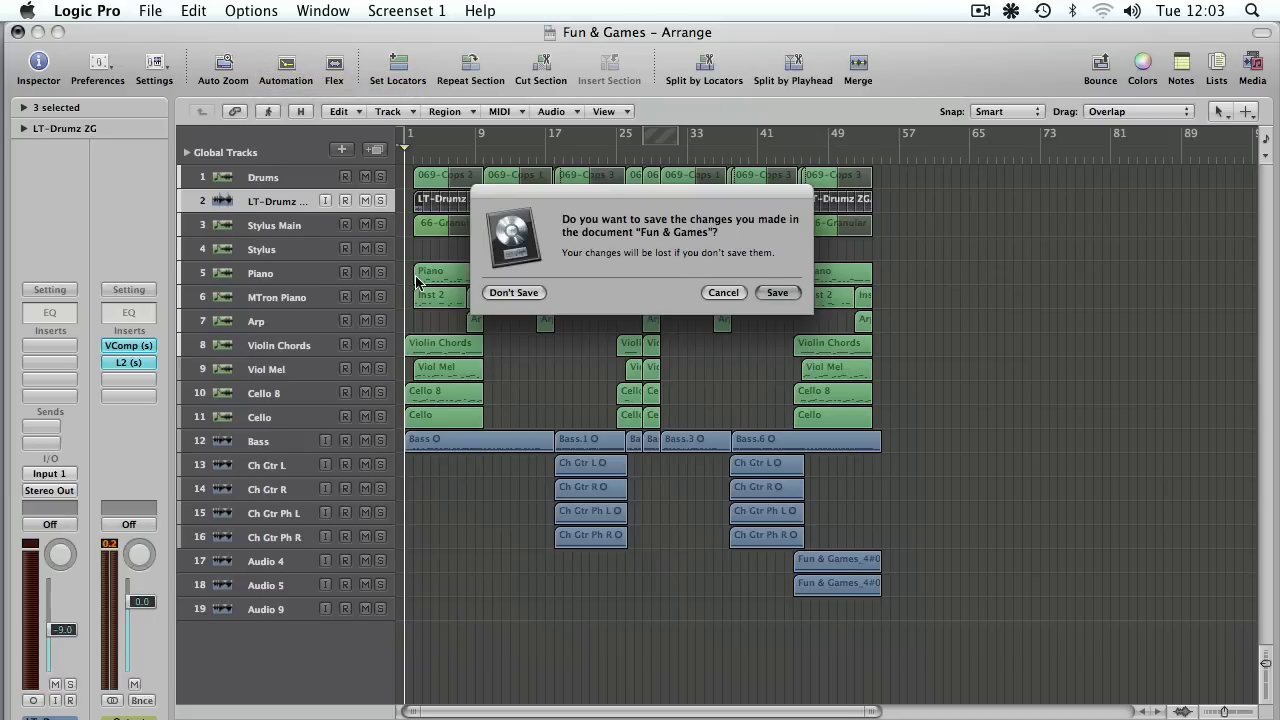
Confirm saving the latest changes to the Fun & Games project
left_click(777, 293)
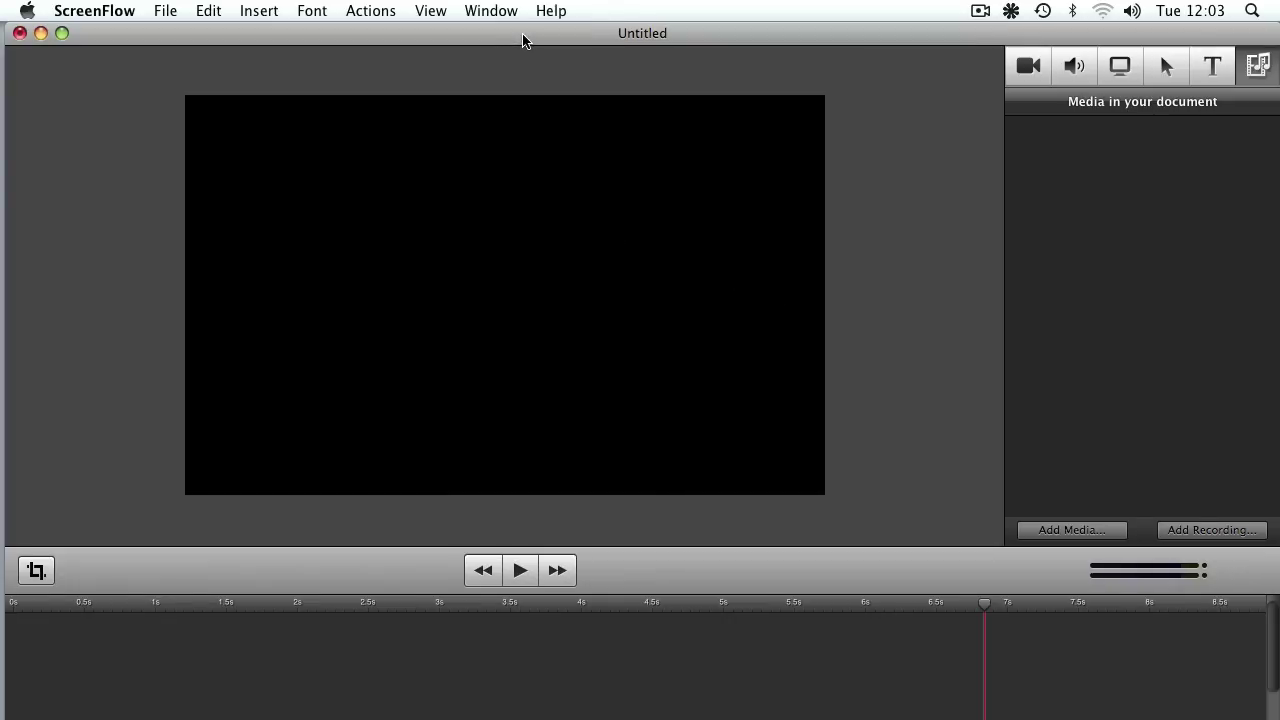
Hide ScreenFlow and open the Aero 16gig drive in a Finder window placed higher on screen
key("super+h")
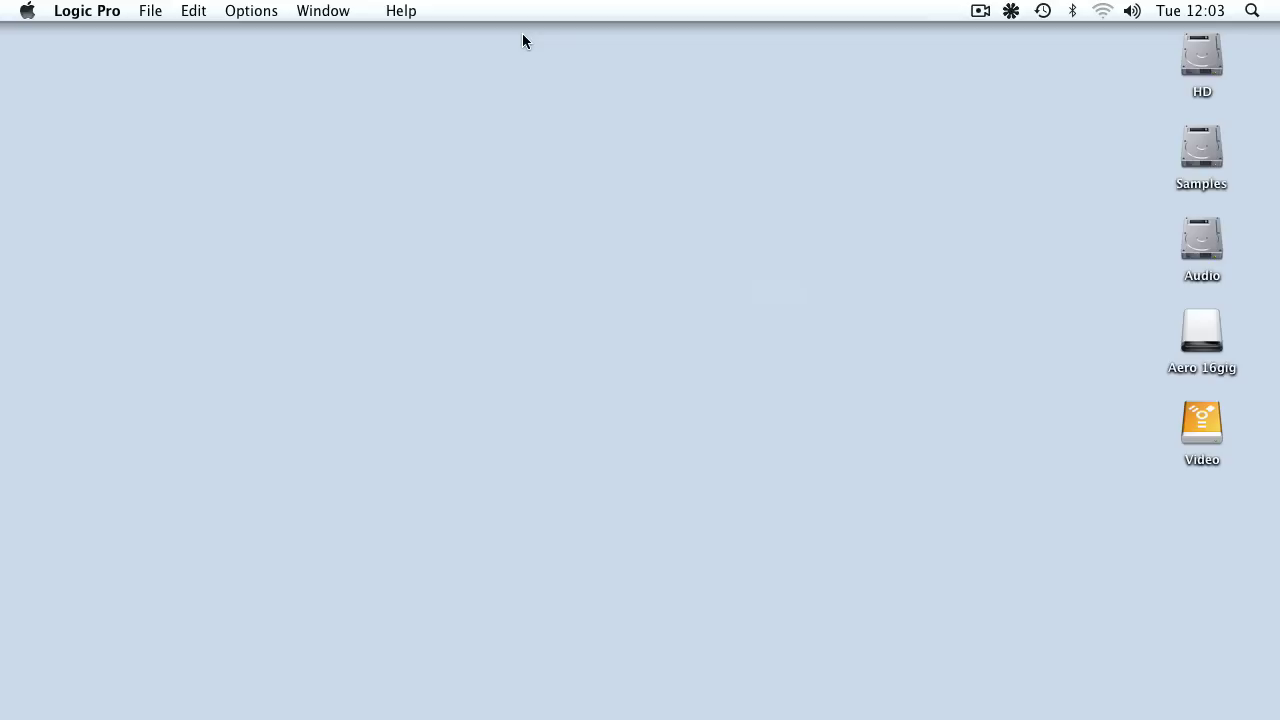
left_click(1195, 336)
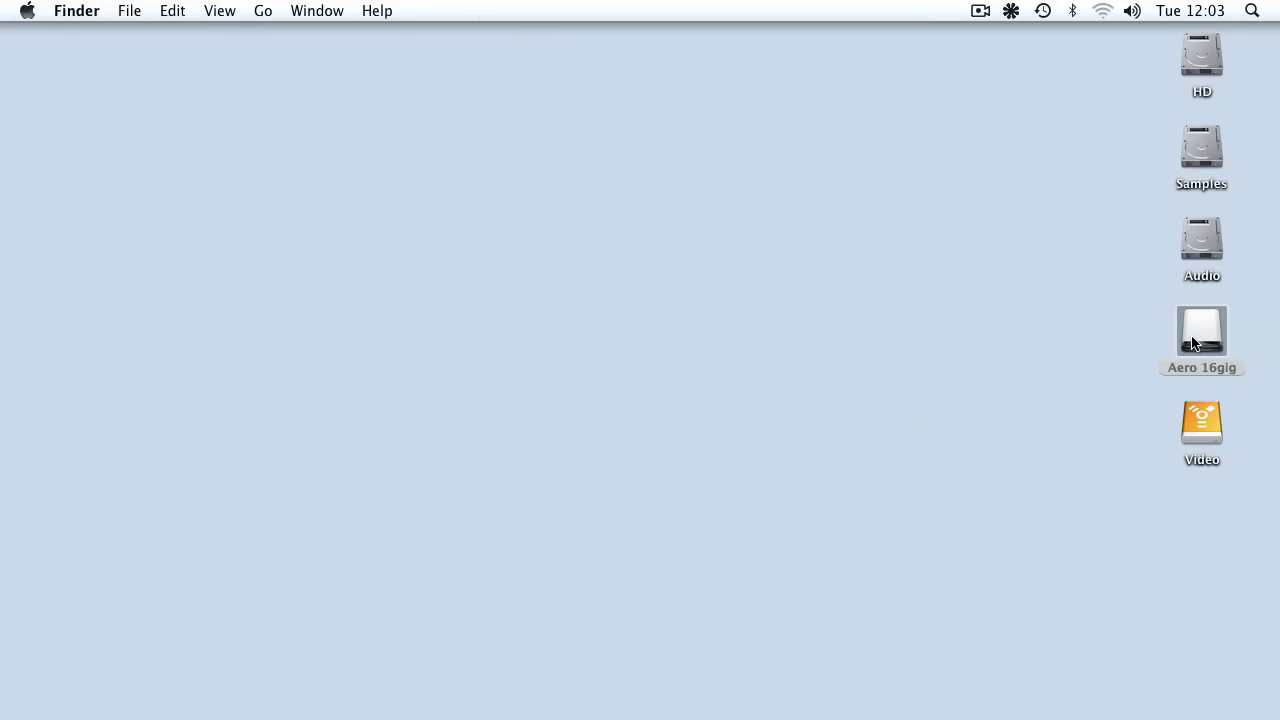
key("super+o")
left_click_drag(343, 166, 336, 123)
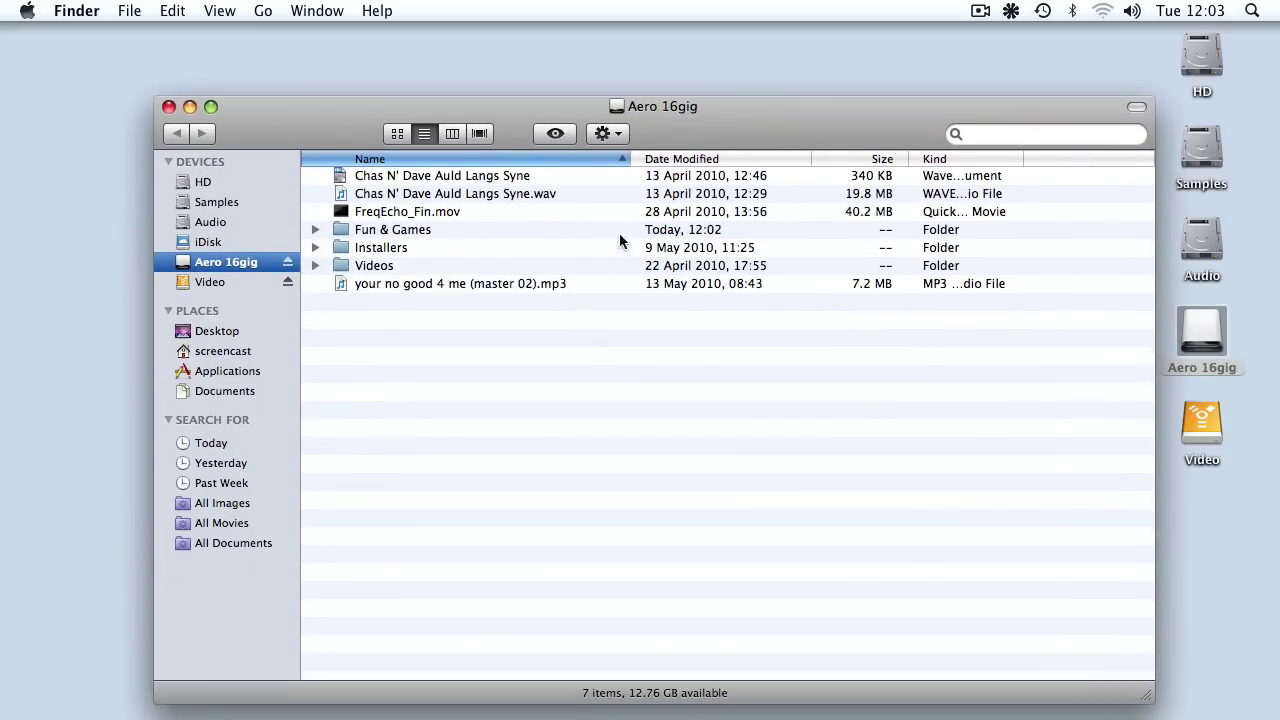
Open the Fun & Games folder, inspect its project file and Audio Files, then collapse and select it
left_click(372, 236)
double_click(370, 235)
left_click(314, 175)
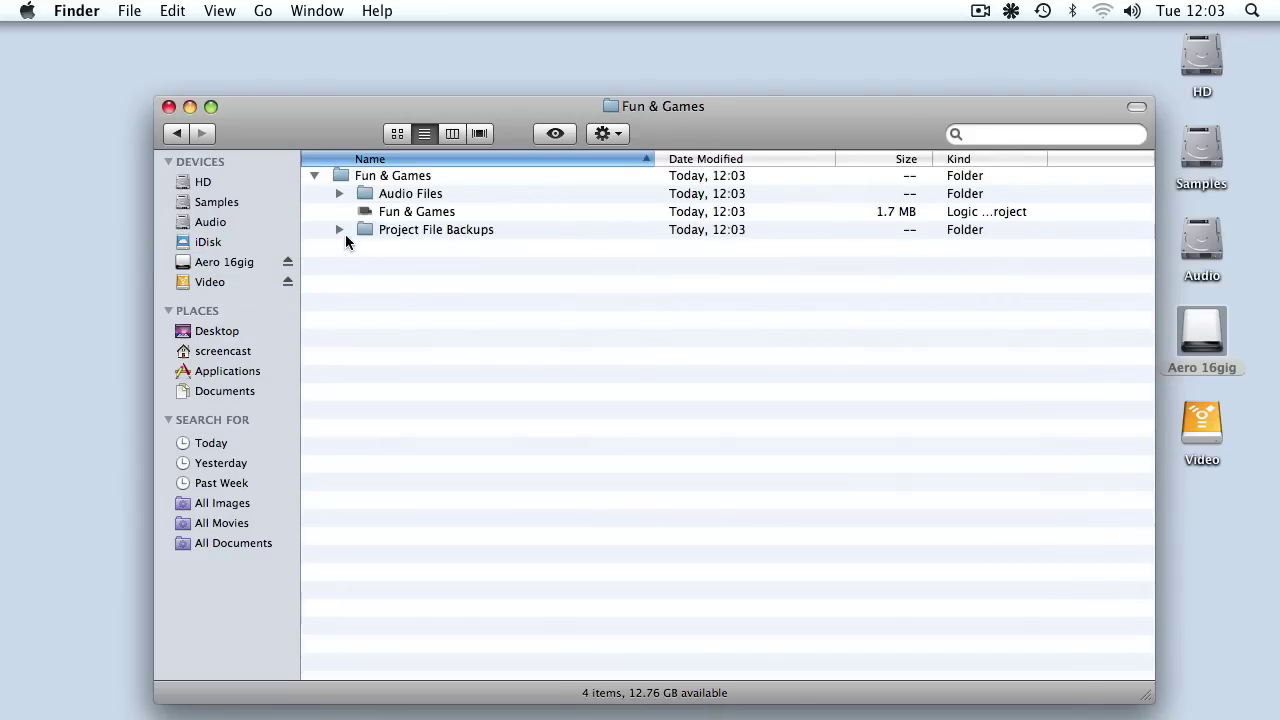
left_click(422, 213)
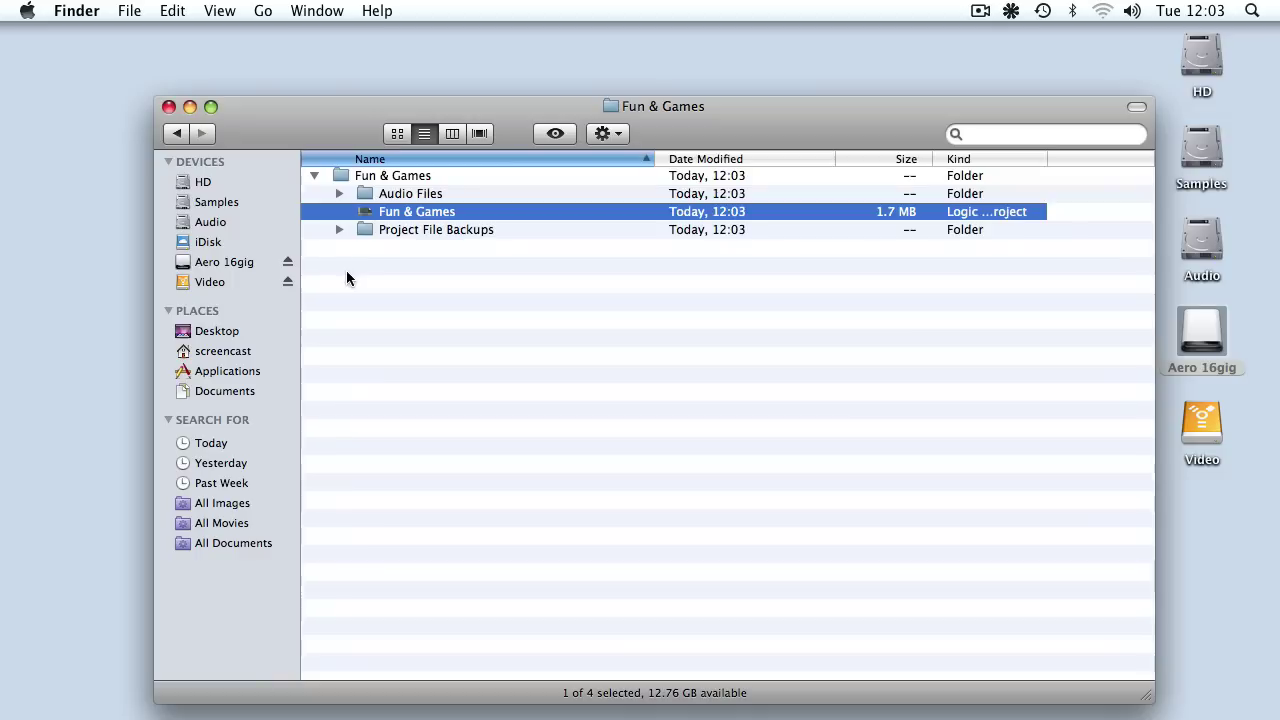
left_click(339, 194)
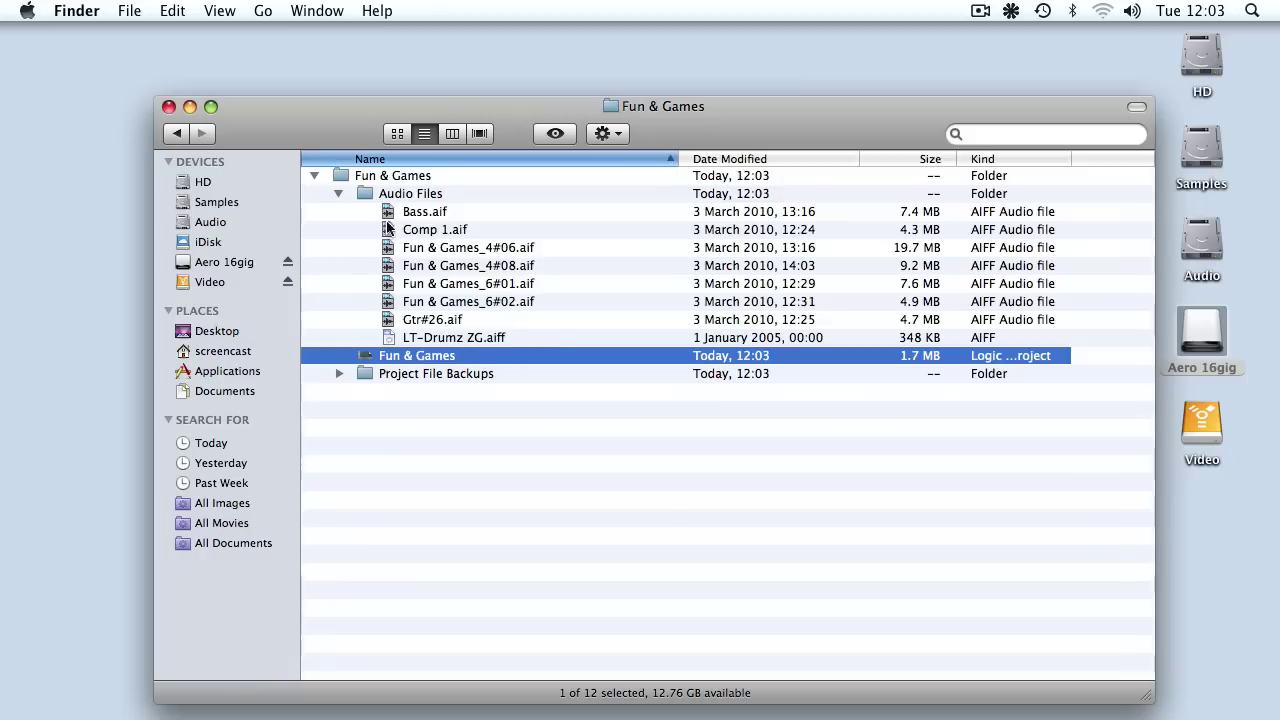
left_click(339, 193)
left_click(314, 175)
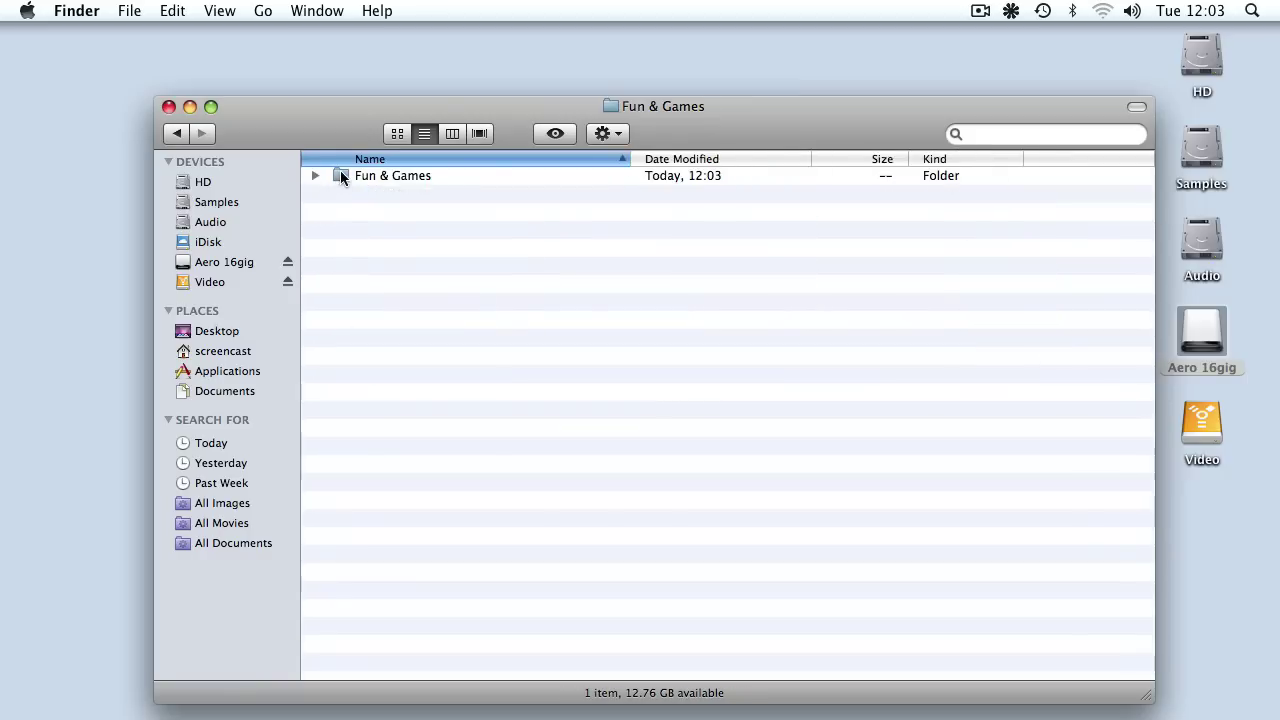
left_click(347, 175)
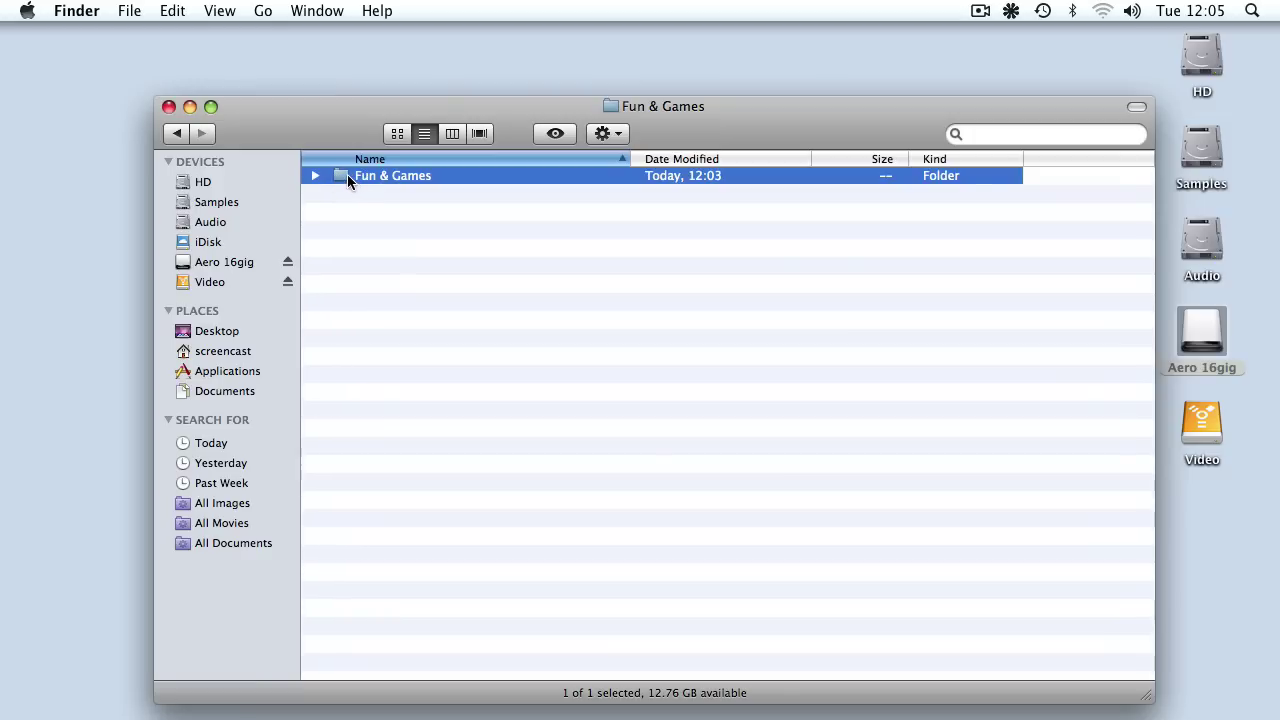
Check the Fun & Games folder's size in its Info window
left_click(459, 274)
left_click(345, 174)
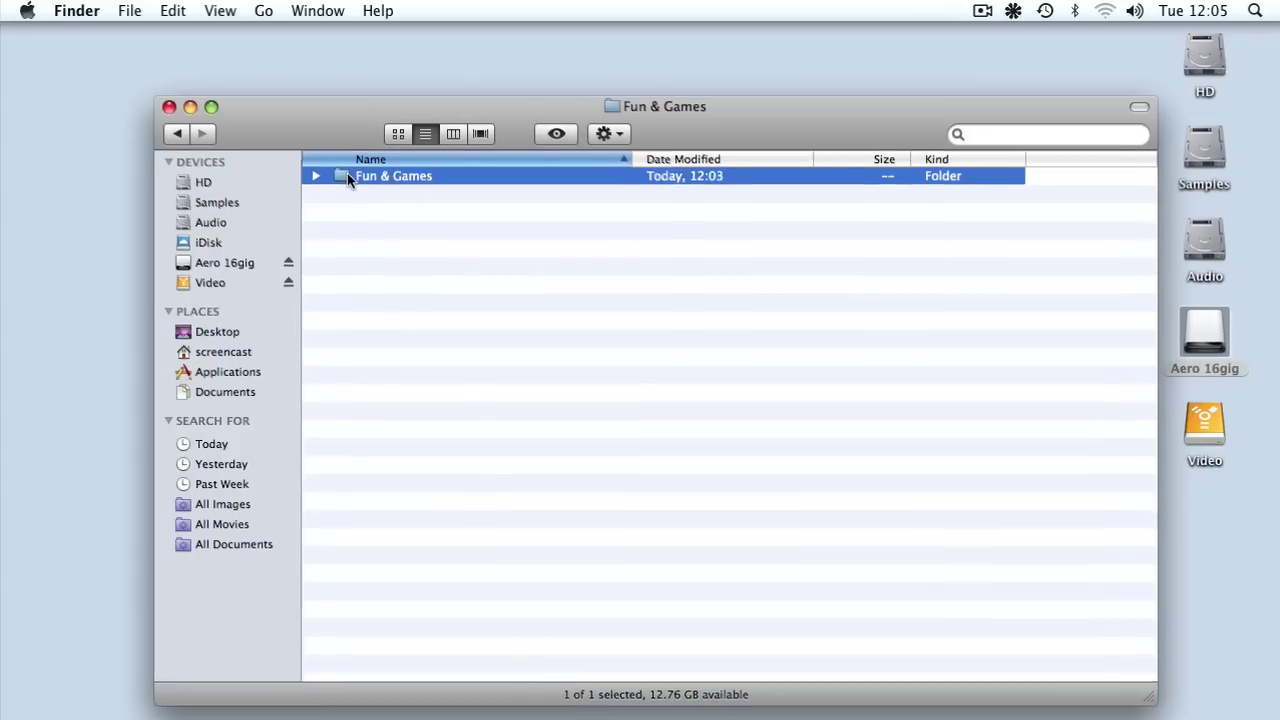
key("super+i")
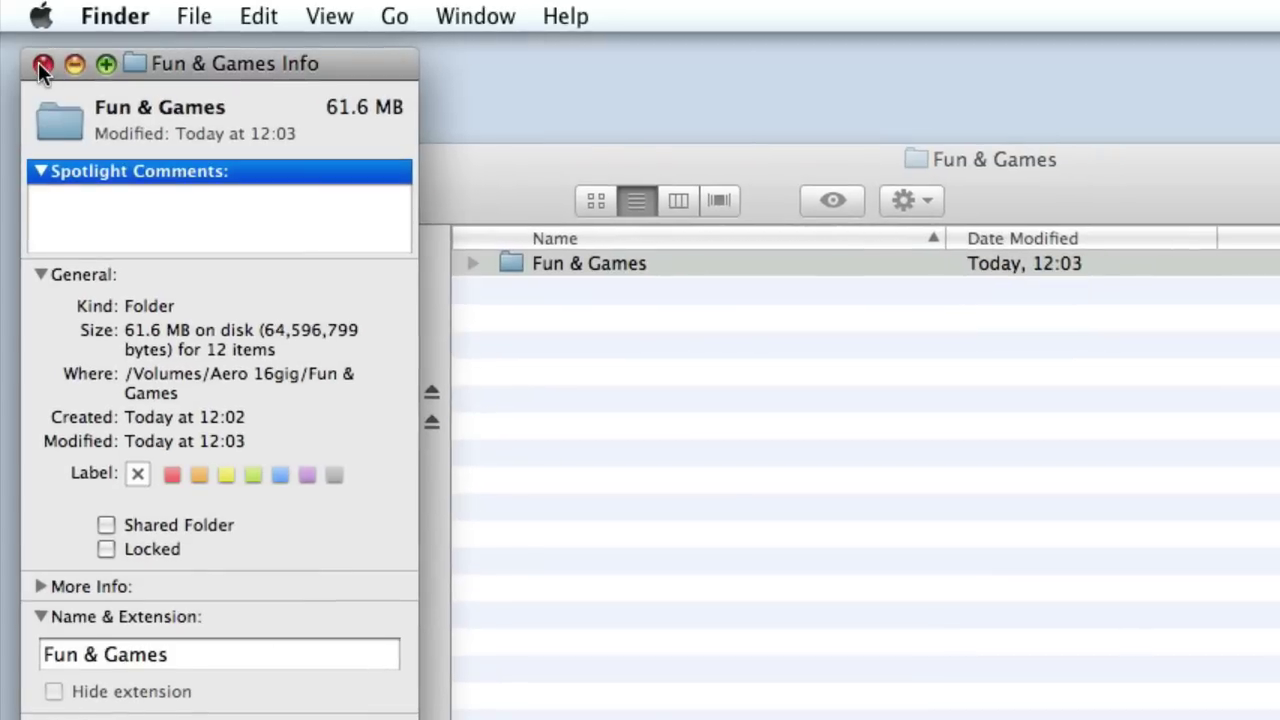
left_click(42, 63)
Compress the Fun & Games folder into Fun & Games.zip
left_click(620, 396)
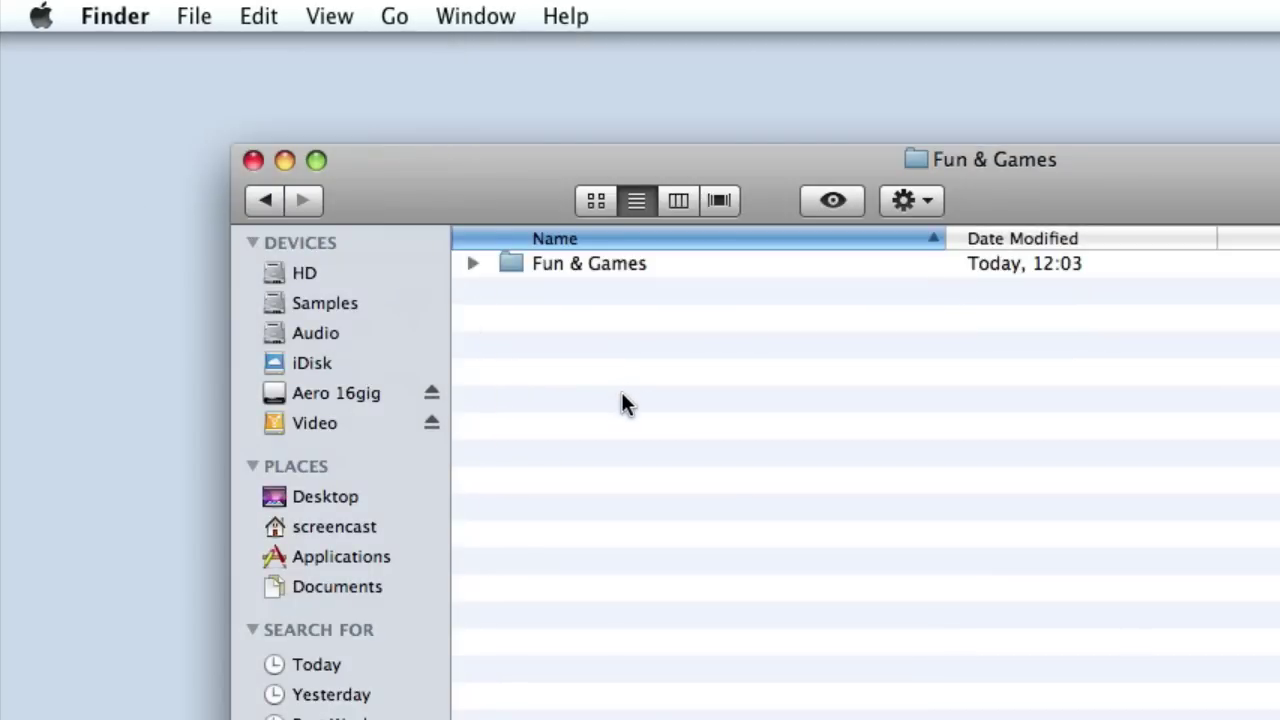
left_click(552, 263)
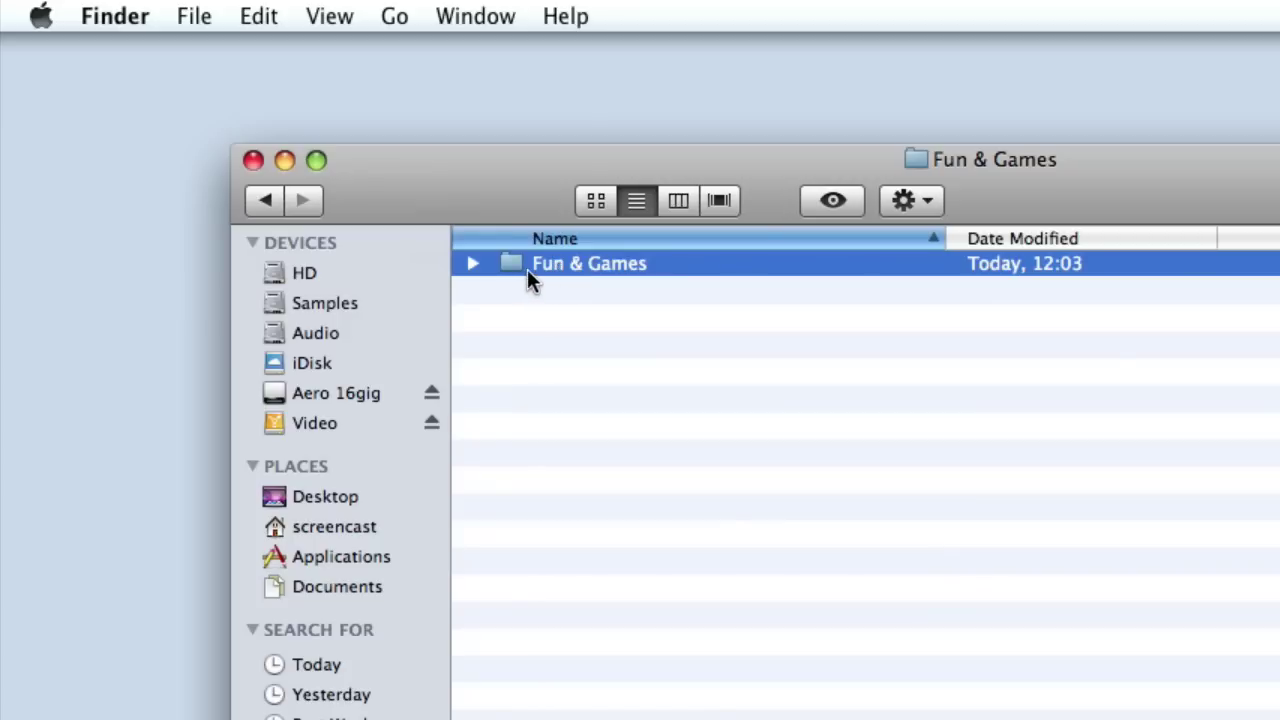
key("alt")
right_click(509, 270)
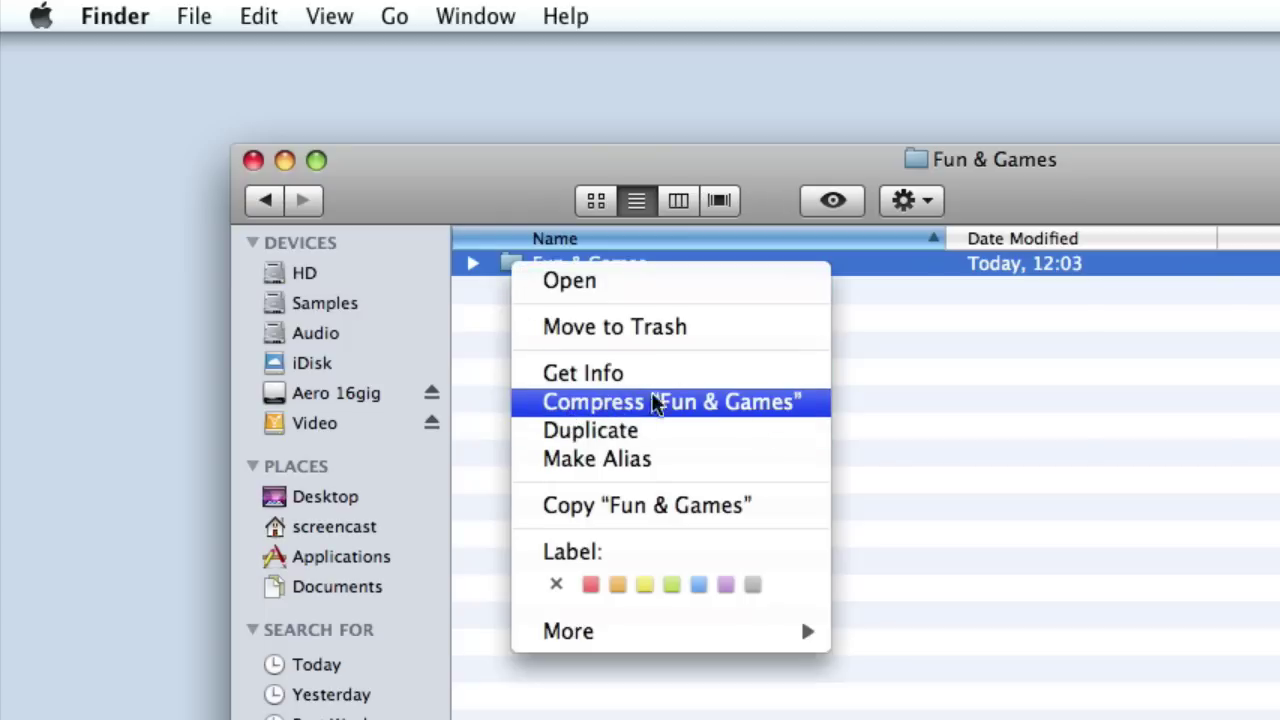
left_click(712, 414)
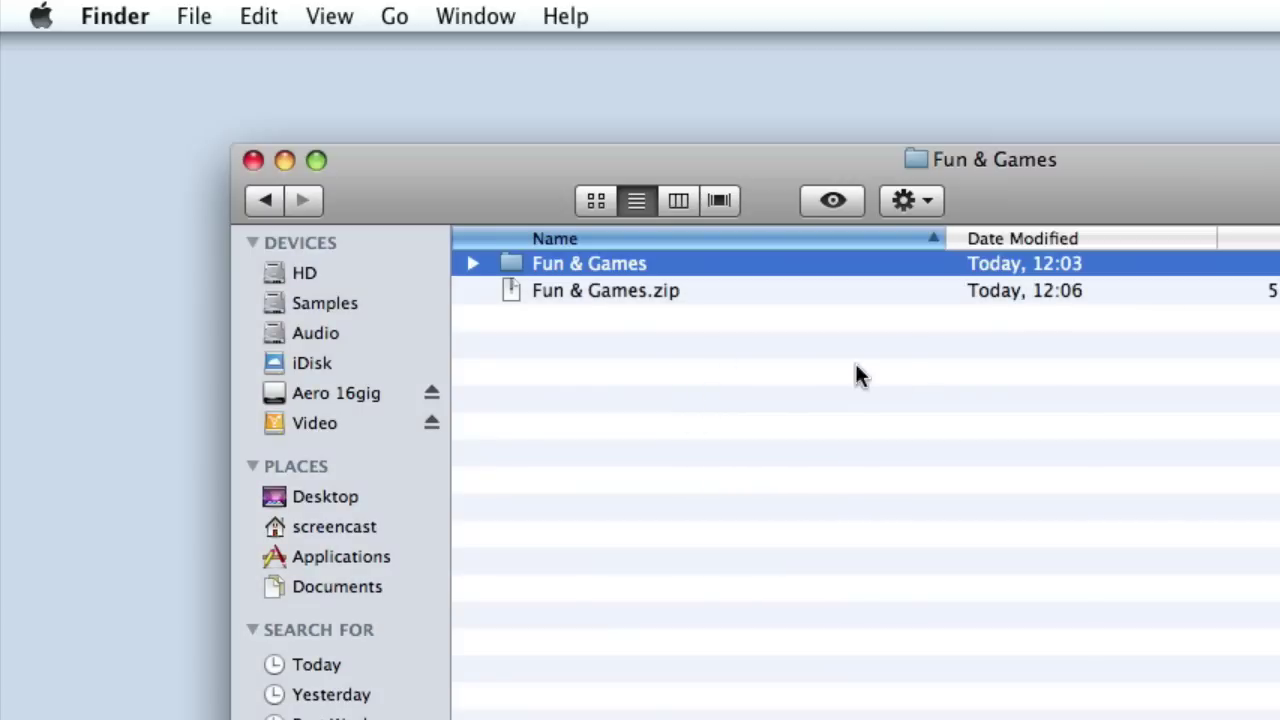
Select the finished 51.6 MB Fun & Games.zip and eject the disc drive to load a CD
left_click(857, 375)
left_click(850, 290)
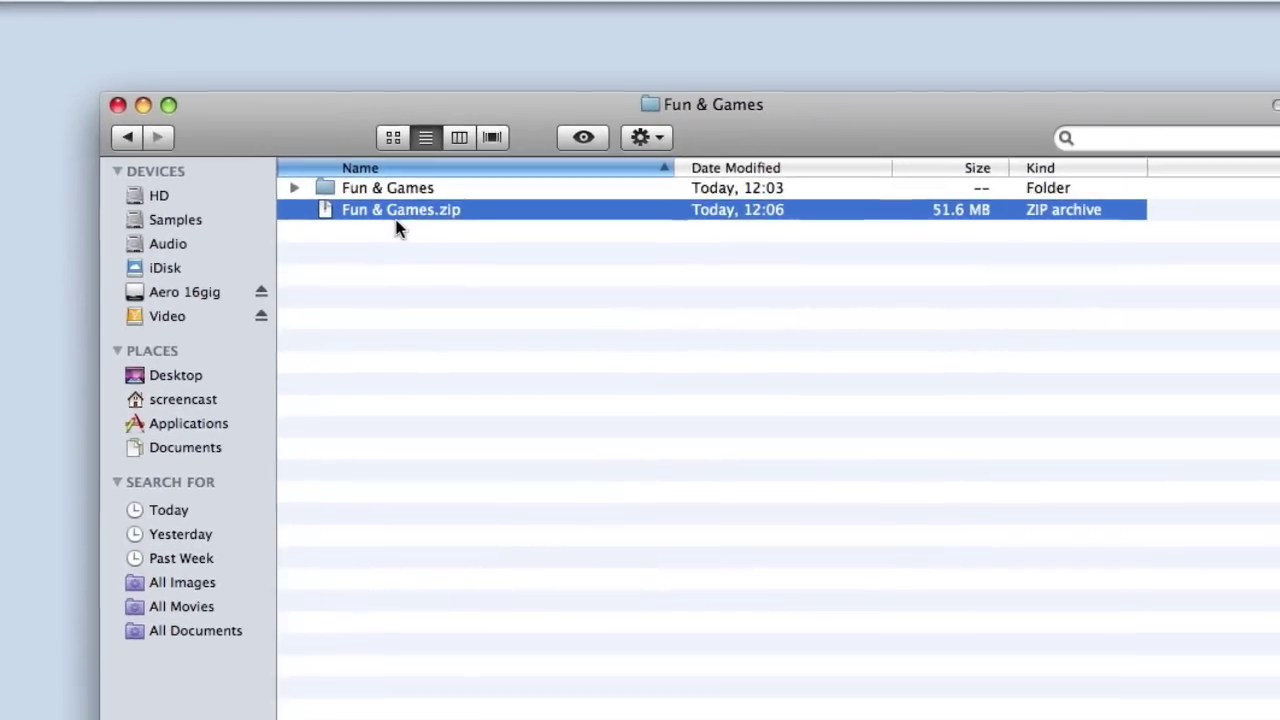
key("XF86Eject")
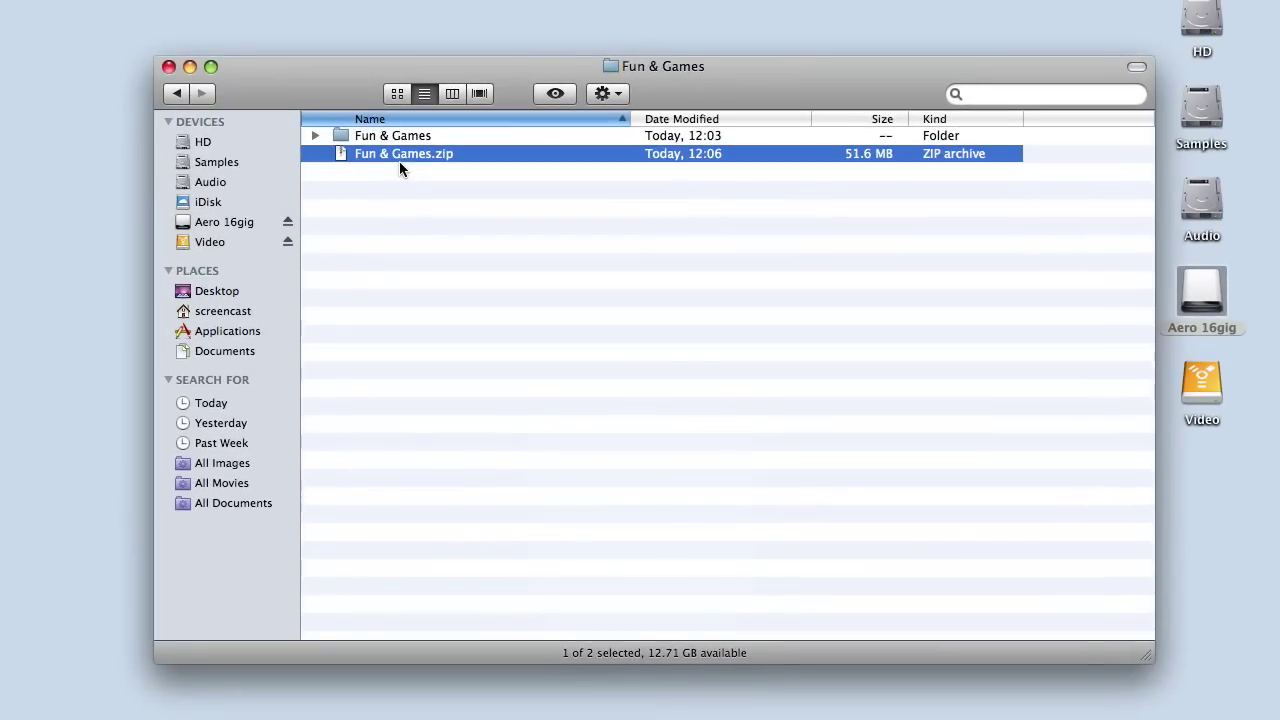
Load the blank CD and choose to open it in Finder
key("XF86Eject")
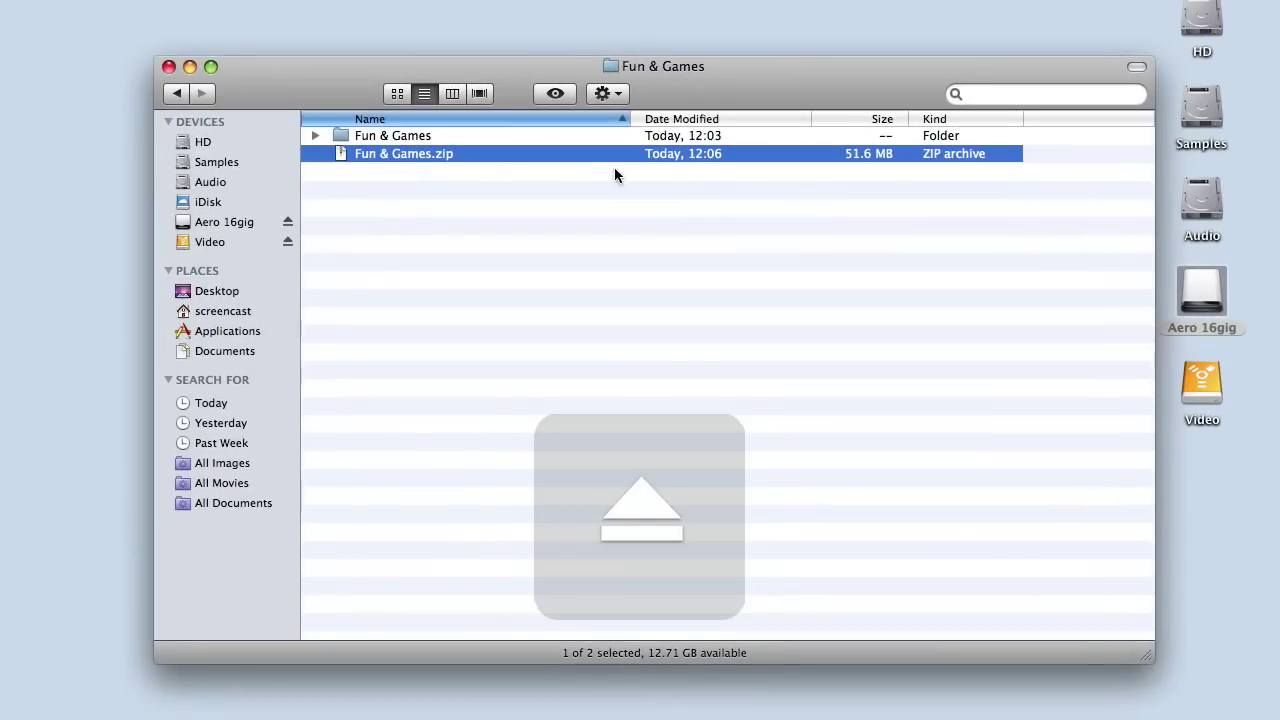
left_click_drag(768, 82, 678, 55)
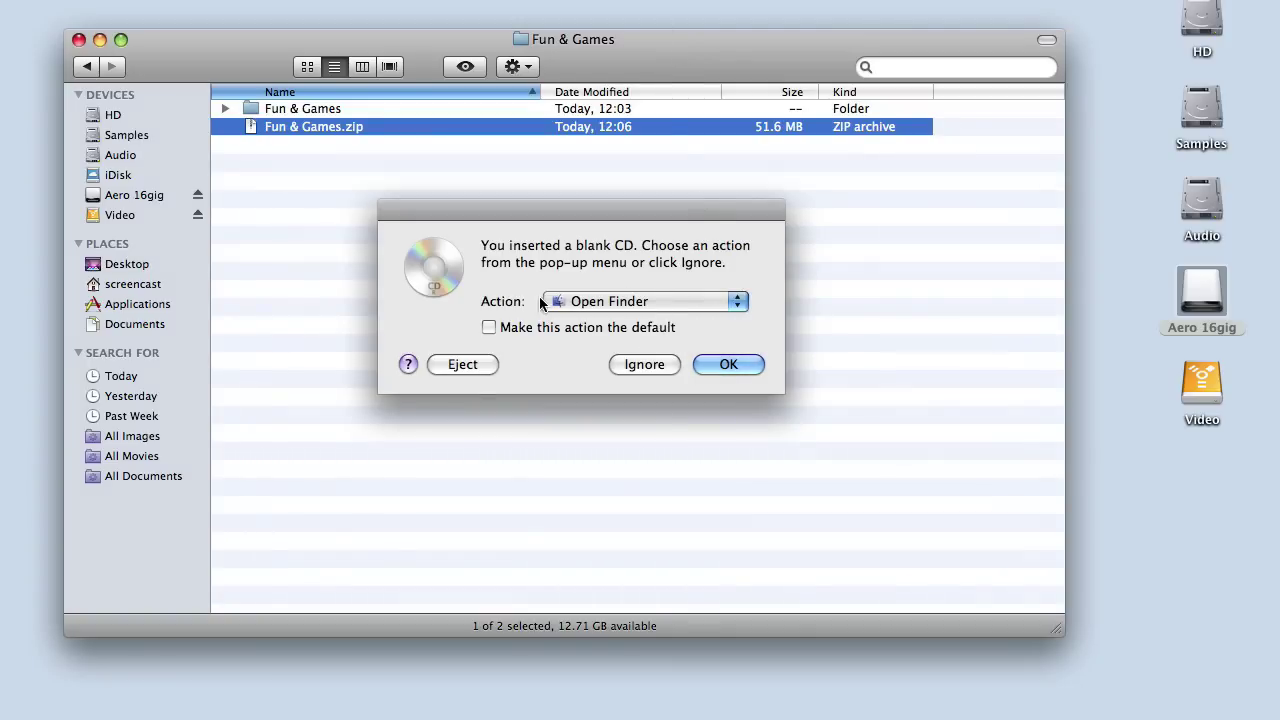
left_click(728, 365)
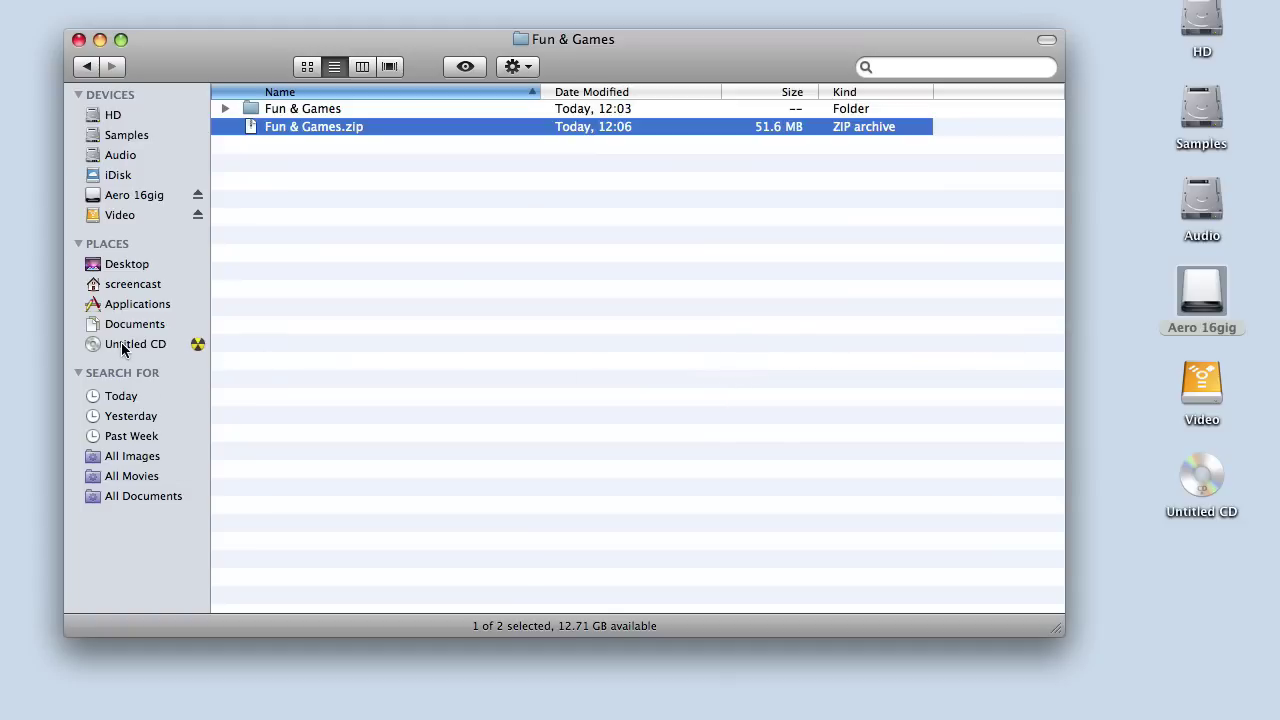
Rename the Untitled CD in the sidebar to 'F&G 2010'
right_click(123, 345)
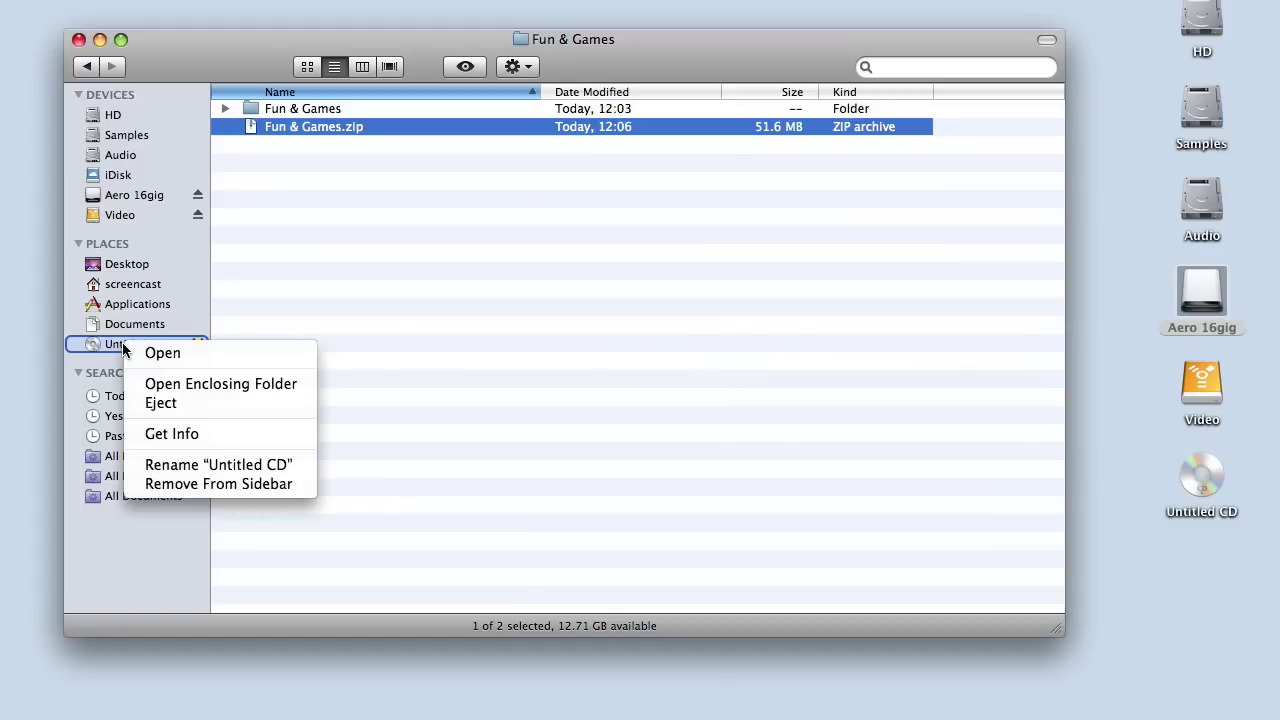
left_click(216, 465)
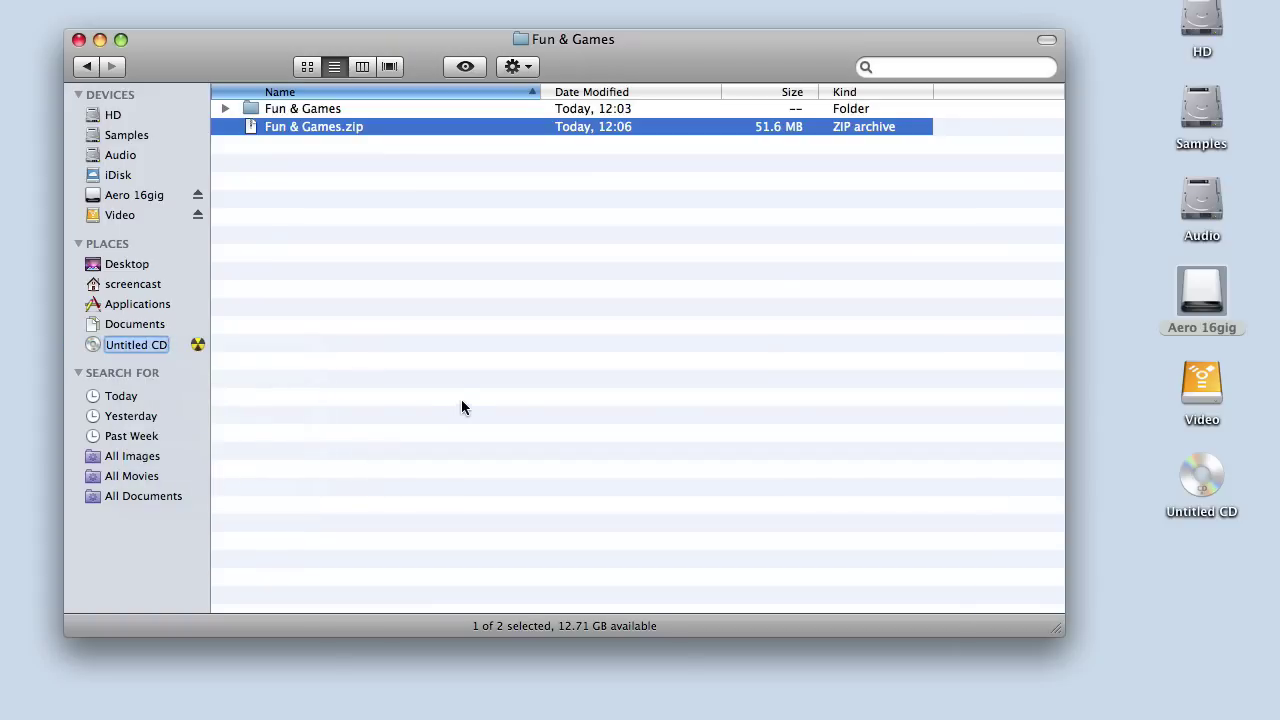
type("F")
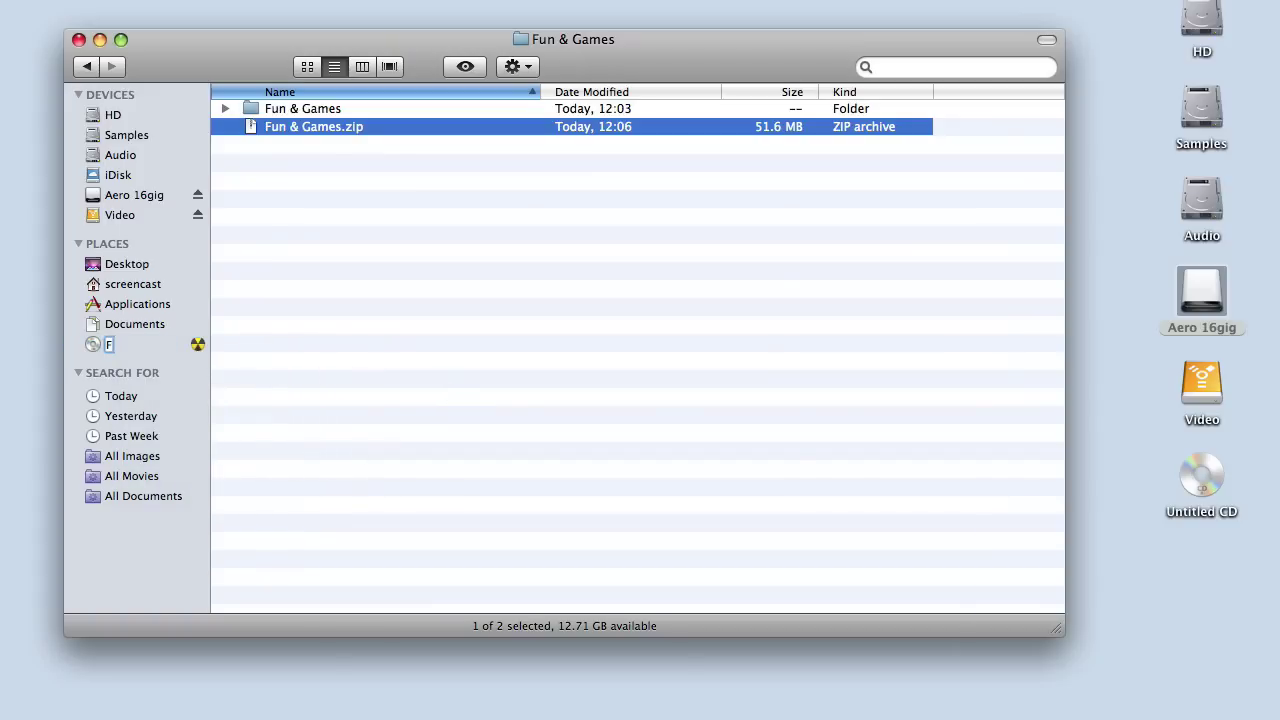
type("&G 2019")
key("BackSpace")
type("0")
key("Return")
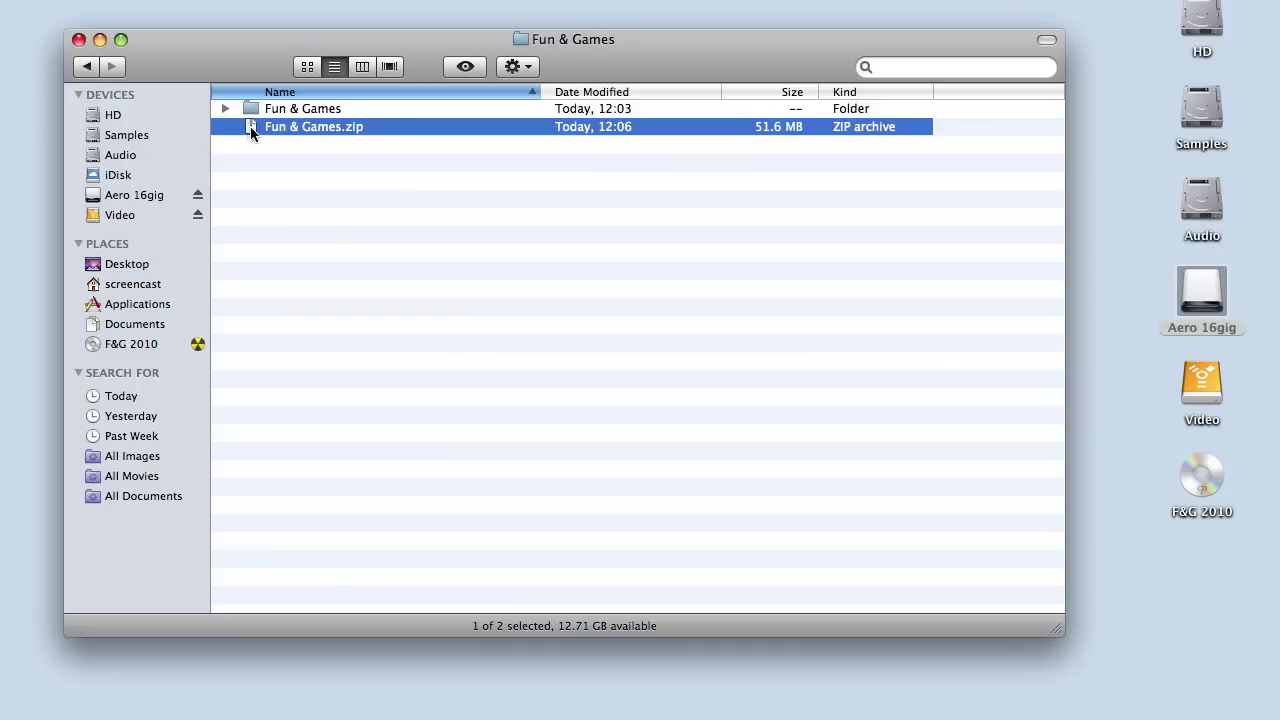
Drop Fun & Games.zip onto the F&G 2010 disc and confirm burning with the default name and speed
left_click_drag(266, 130, 165, 345)
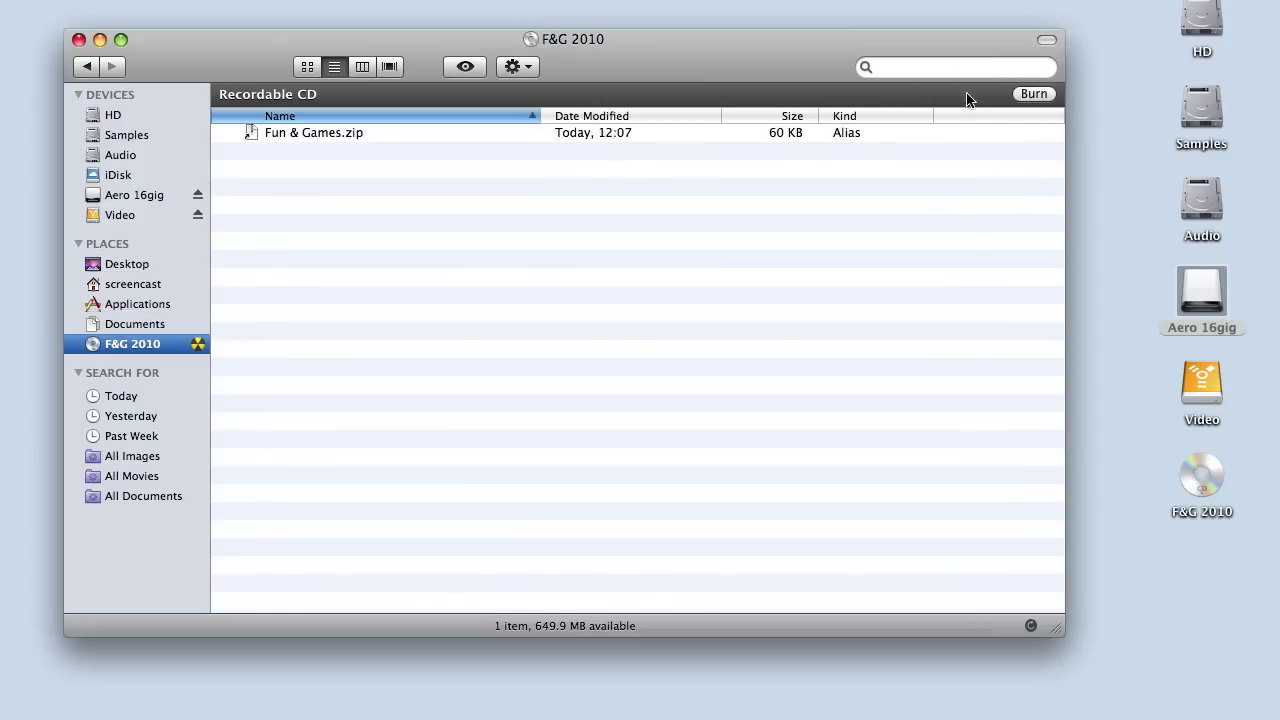
left_click(1034, 95)
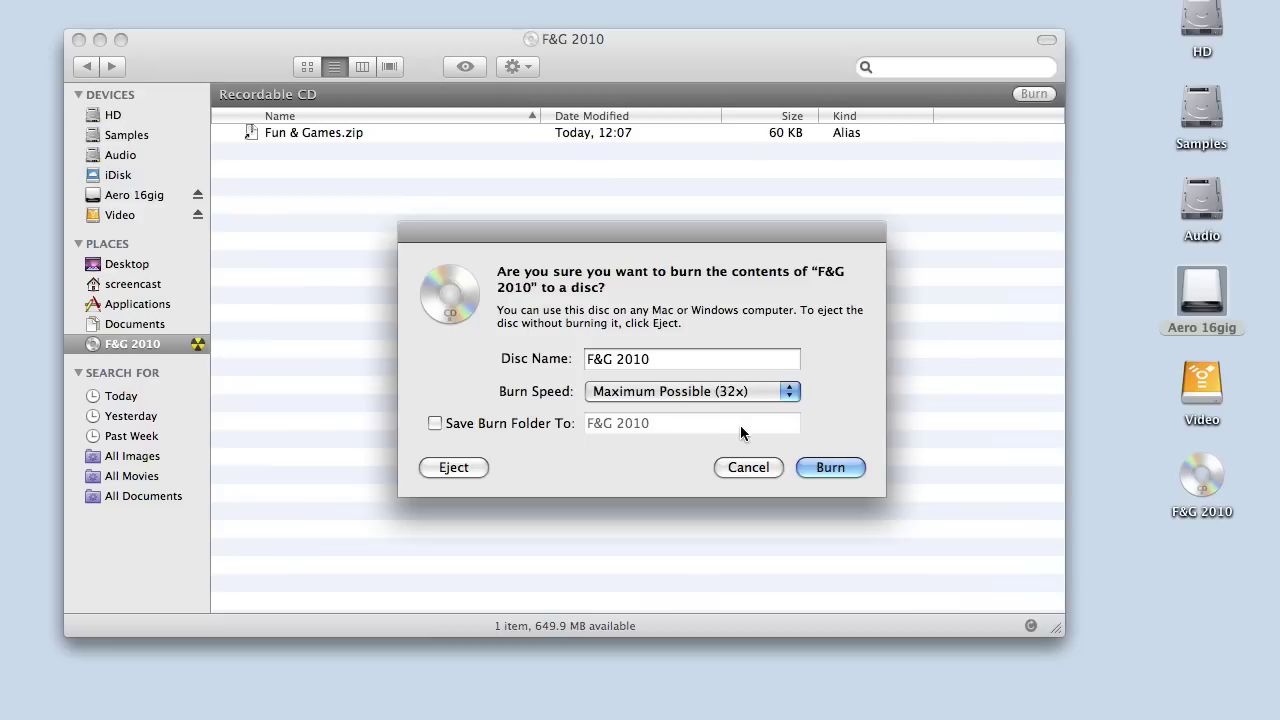
left_click(832, 468)
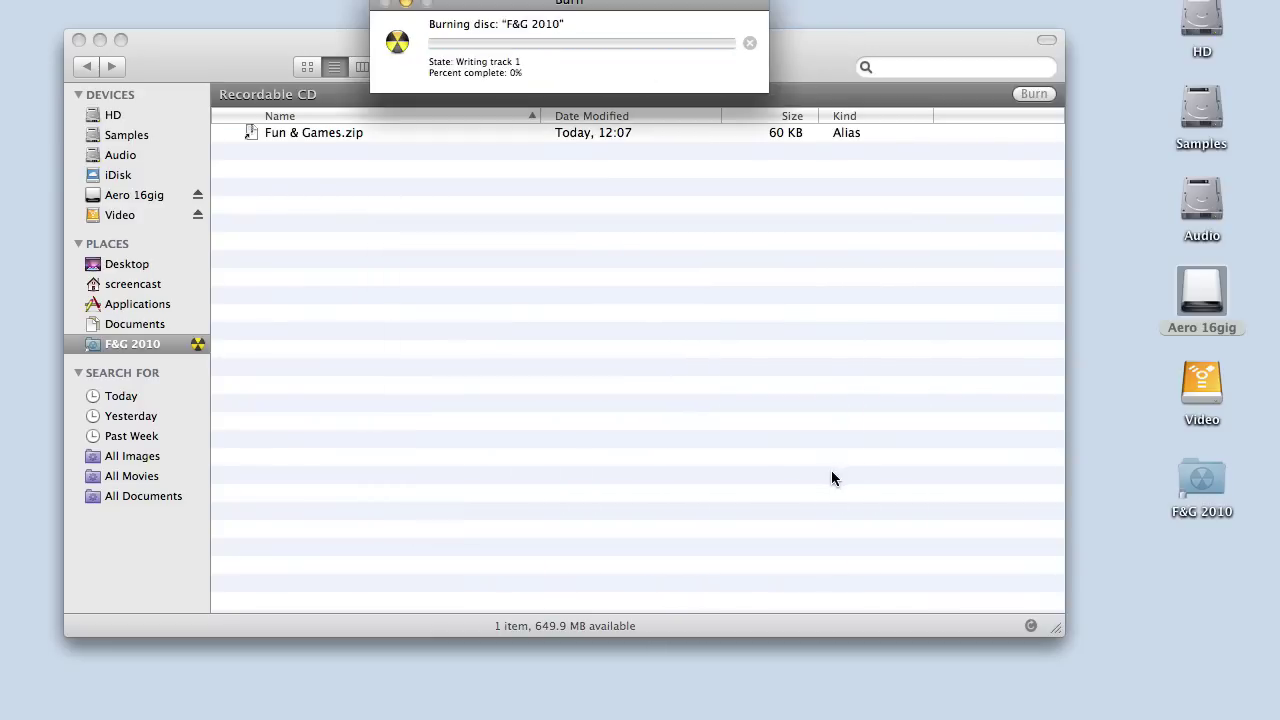